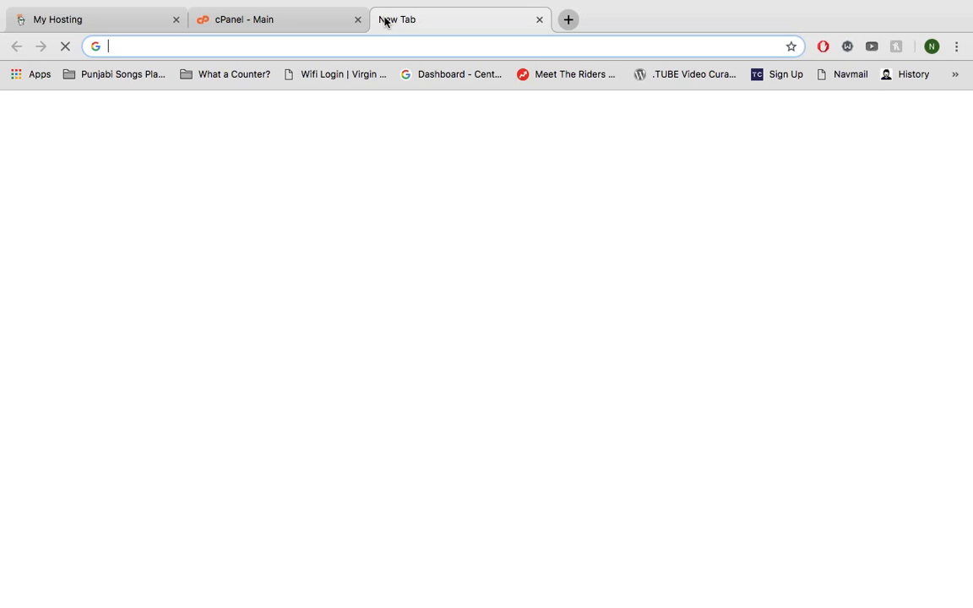
Step: Open the mrvirk.com website in the new browser tab
{"action": "key", "text": "BackSpace"}
{"action": "key", "text": "BackSpace"}
{"action": "key", "text": "BackSpace"}
{"action": "type", "text": "irk.com"}
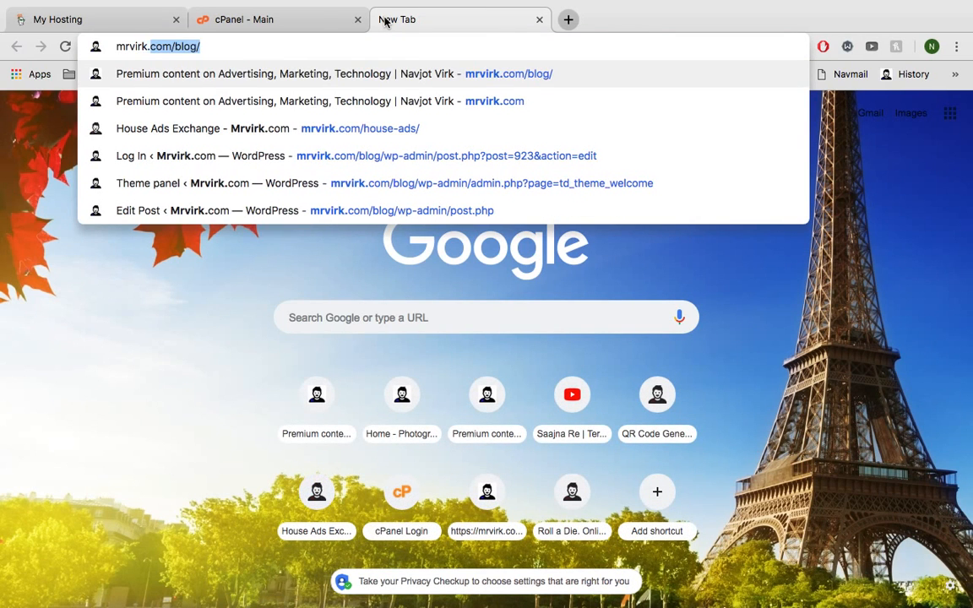
{"action": "key", "text": "Delete"}
{"action": "key", "text": "Return"}
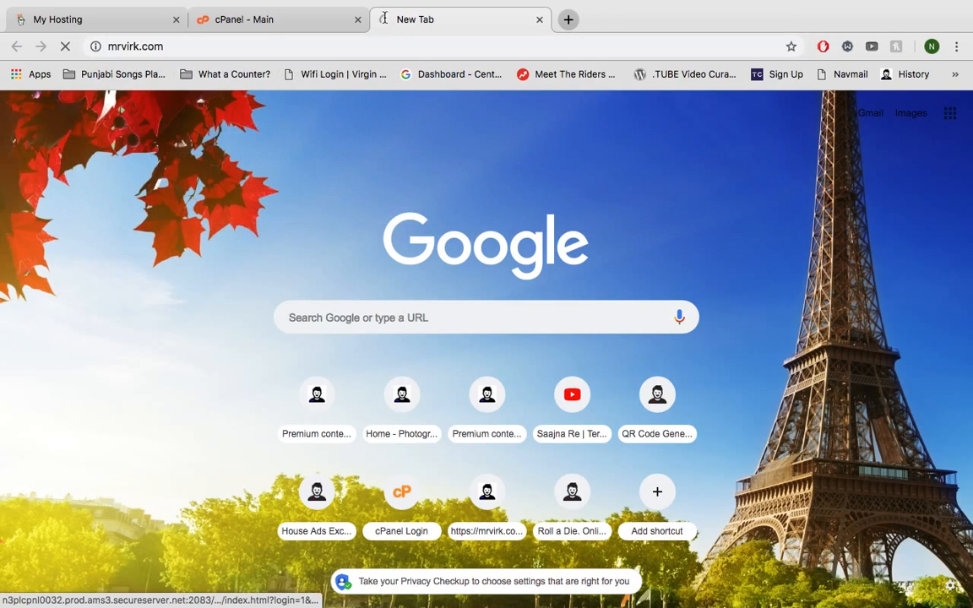
Step: Insert the prefix "subdomain." before mrvirk.com in the web address
{"action": "left_click_drag", "start_coordinate": [107, 47], "coordinate": [171, 49]}
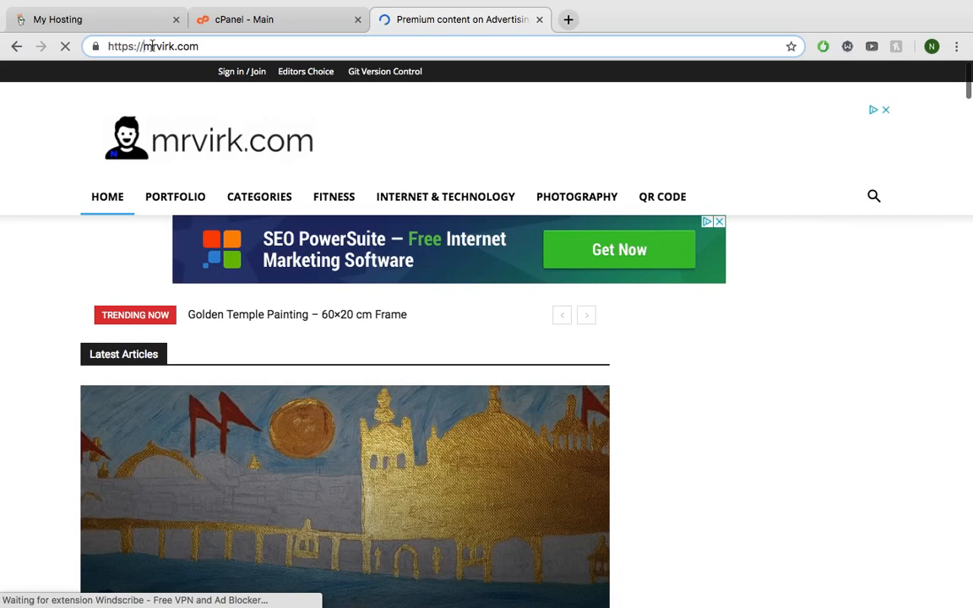
{"action": "left_click", "coordinate": [152, 46]}
{"action": "type", "text": "sub"}
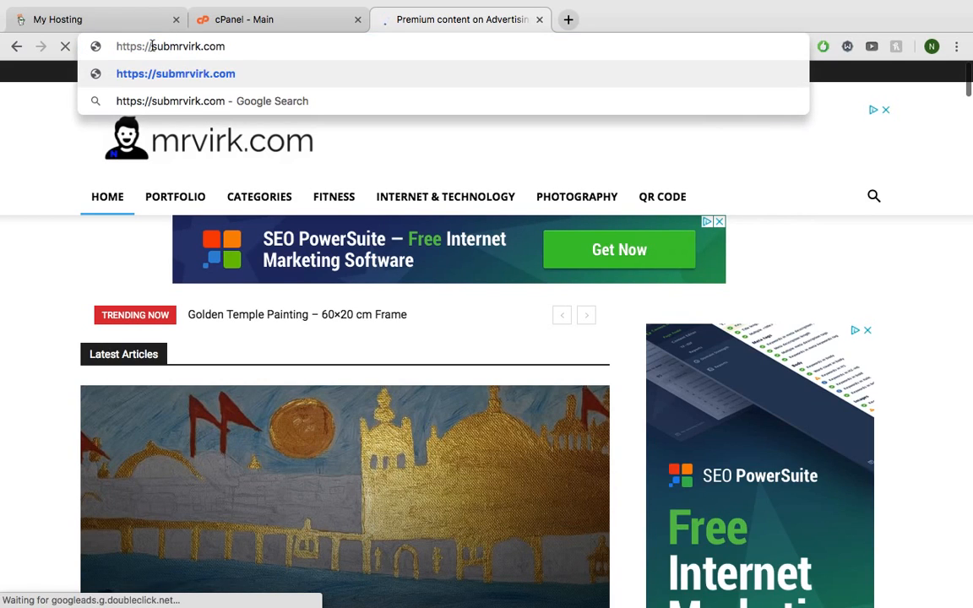
{"action": "type", "text": "domain"}
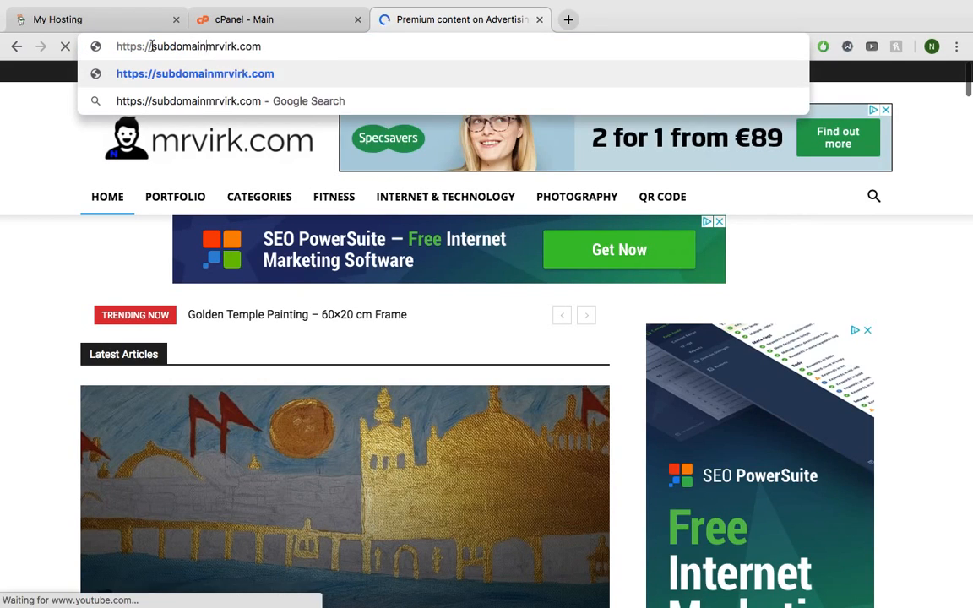
{"action": "type", "text": "."}
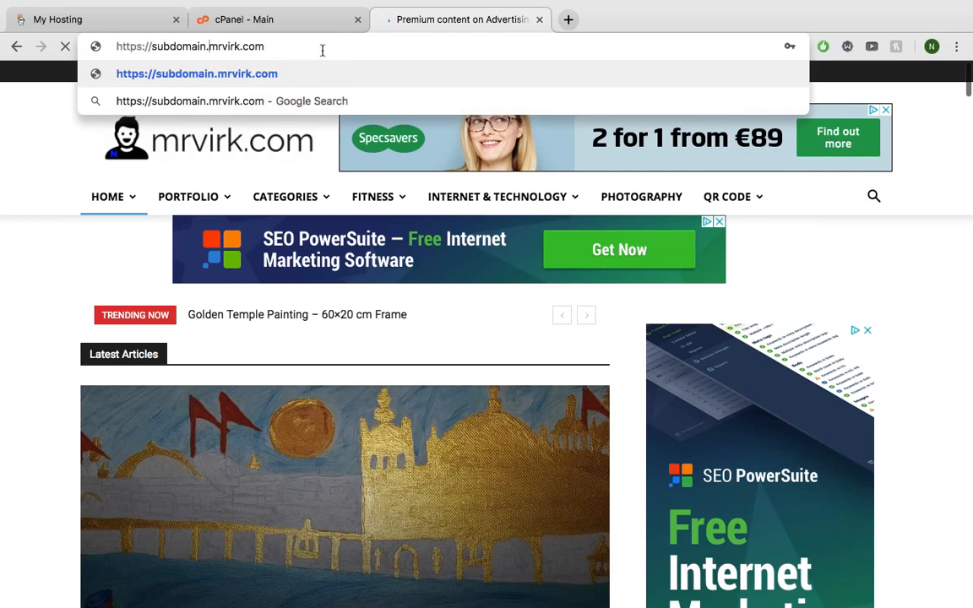
{"action": "key", "text": "Left"}
{"action": "key", "text": "Left"}
{"action": "key", "text": "Left"}
{"action": "key", "text": "Left"}
{"action": "key", "text": "Left"}
{"action": "key", "text": "Left"}
{"action": "key", "text": "Left"}
{"action": "key", "text": "Left"}
{"action": "key", "text": "Left"}
{"action": "key", "text": "Left"}
{"action": "key", "text": "BackSpace"}
{"action": "key", "text": "BackSpace"}
{"action": "key", "text": "BackSpace"}
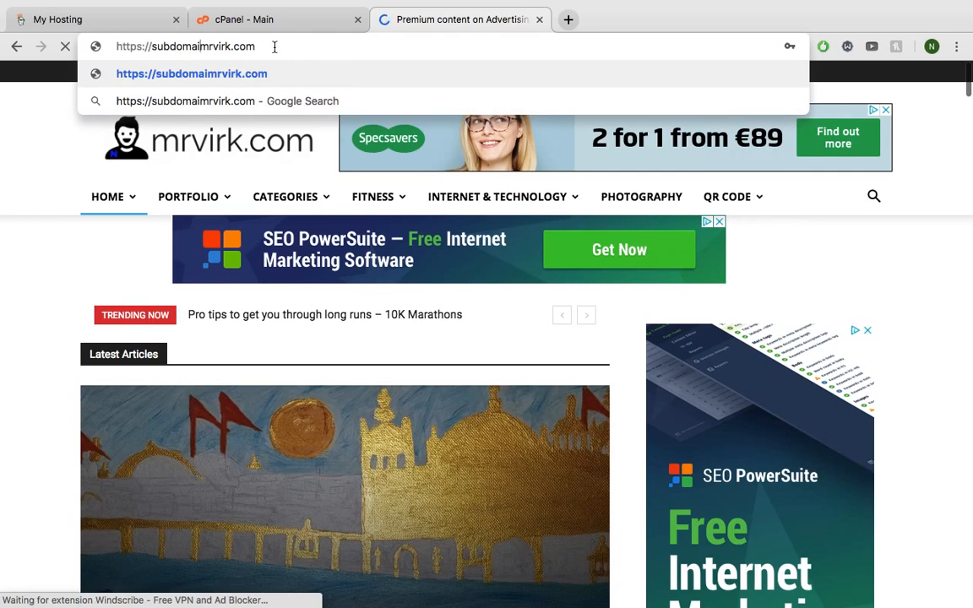
{"action": "key", "text": "BackSpace"}
{"action": "key", "text": "BackSpace"}
{"action": "key", "text": "BackSpace"}
{"action": "key", "text": "BackSpace"}
{"action": "key", "text": "BackSpace"}
{"action": "key", "text": "BackSpace"}
{"action": "key", "text": "BackSpace"}
{"action": "type", "text": "test."}
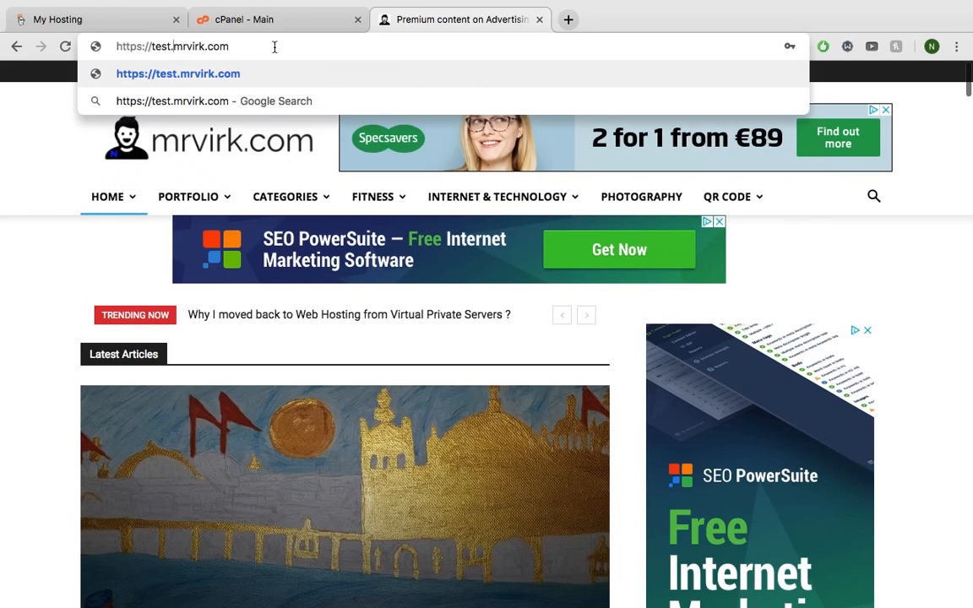
{"action": "key", "text": "Return"}
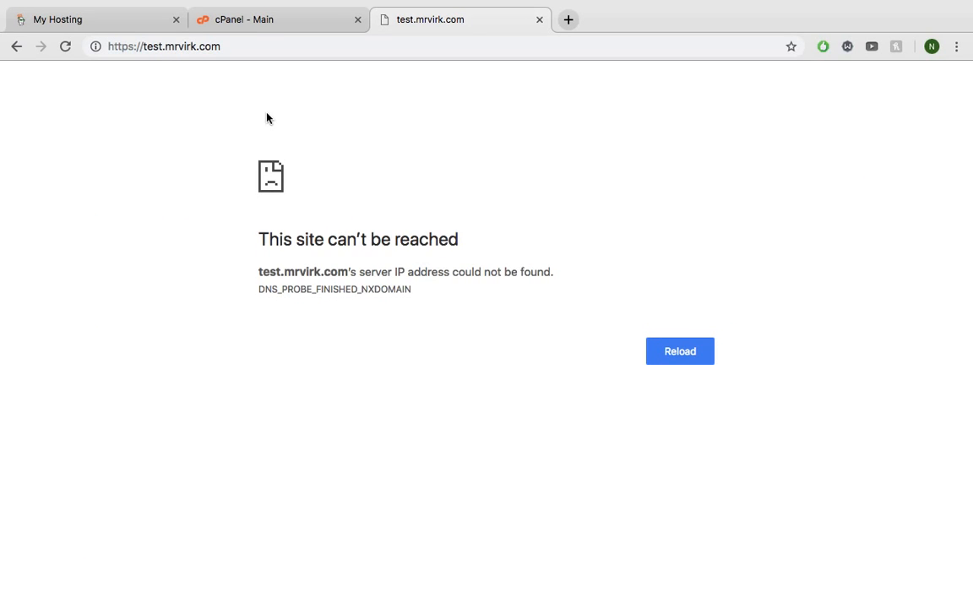
{"action": "left_click_drag", "start_coordinate": [144, 46], "coordinate": [210, 45]}
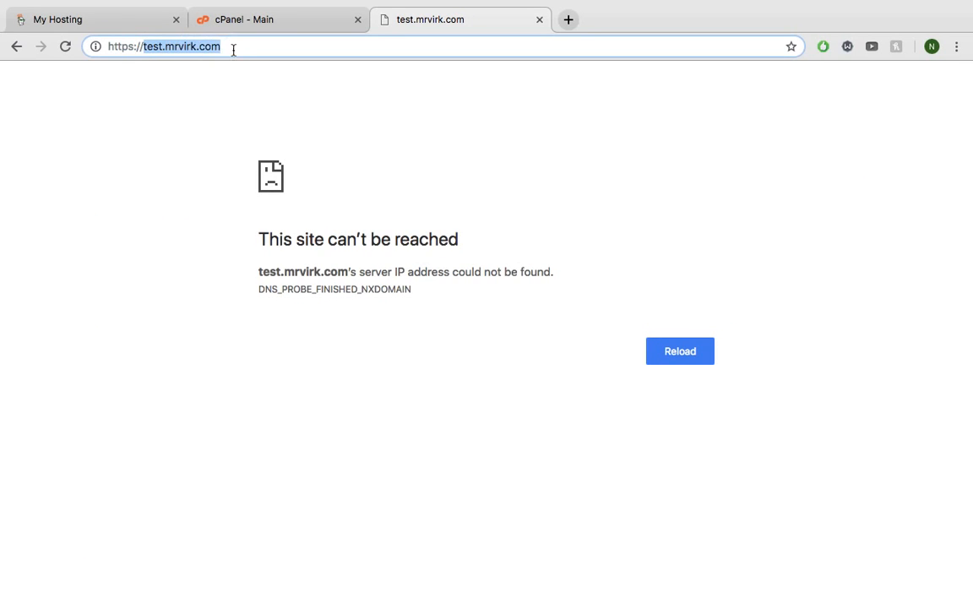
{"action": "left_click", "coordinate": [233, 50]}
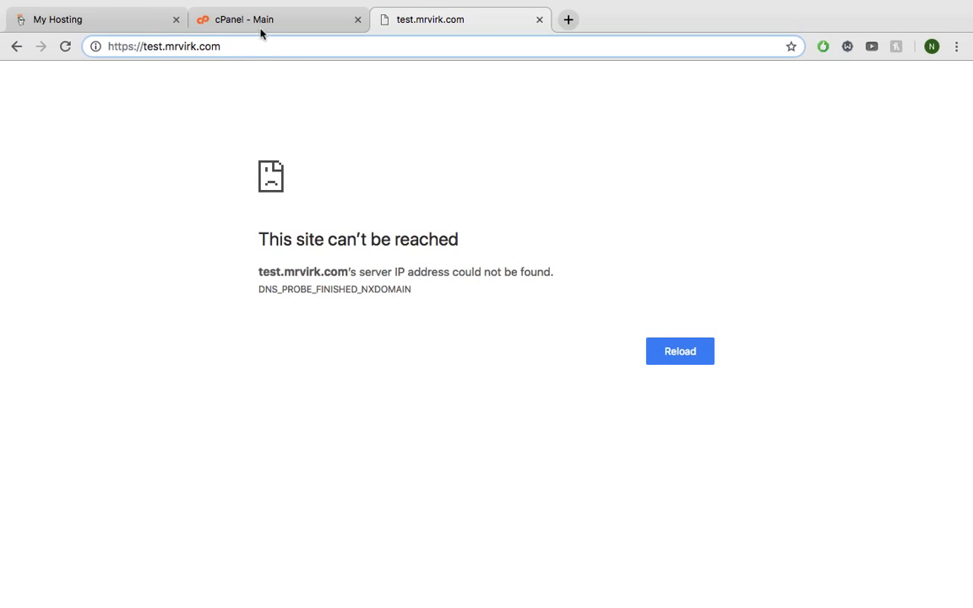
Step: Look over the GoDaddy hosting account page for mrvirk.com, including its cPanel login settings
{"action": "mouse_move", "coordinate": [345, 4]}
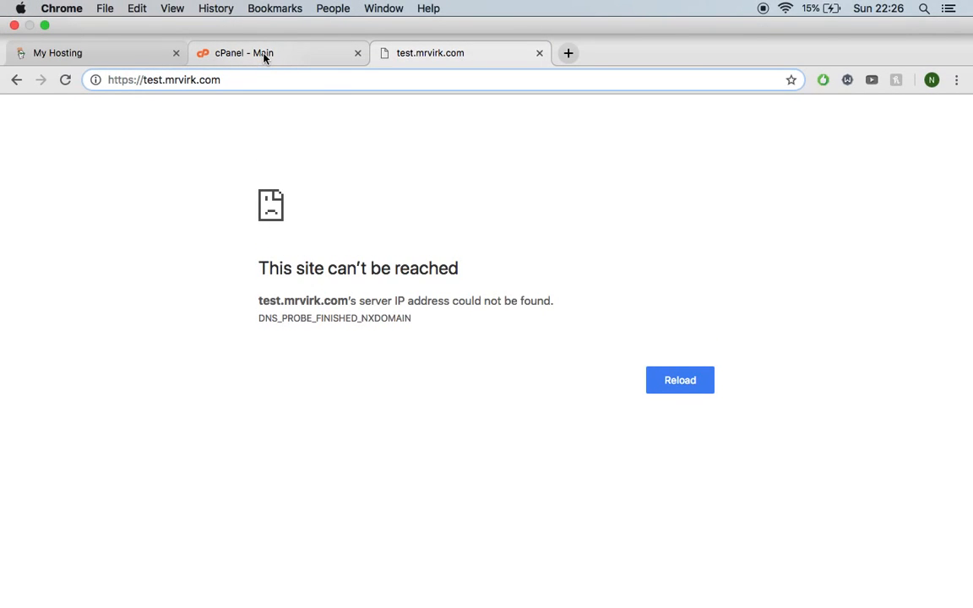
{"action": "left_click", "coordinate": [118, 55]}
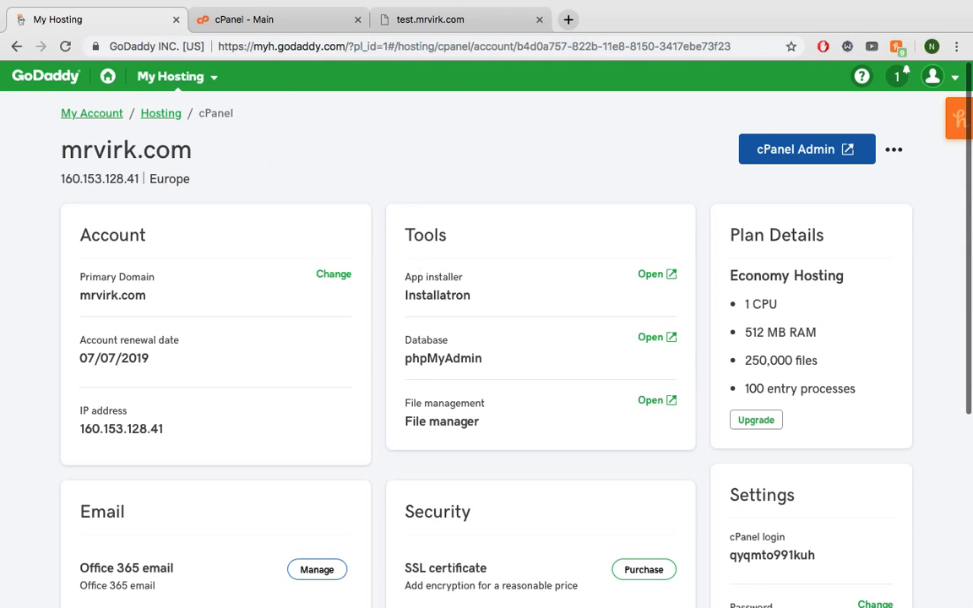
{"action": "left_click_drag", "start_coordinate": [816, 559], "coordinate": [757, 558]}
{"action": "left_click", "coordinate": [862, 562]}
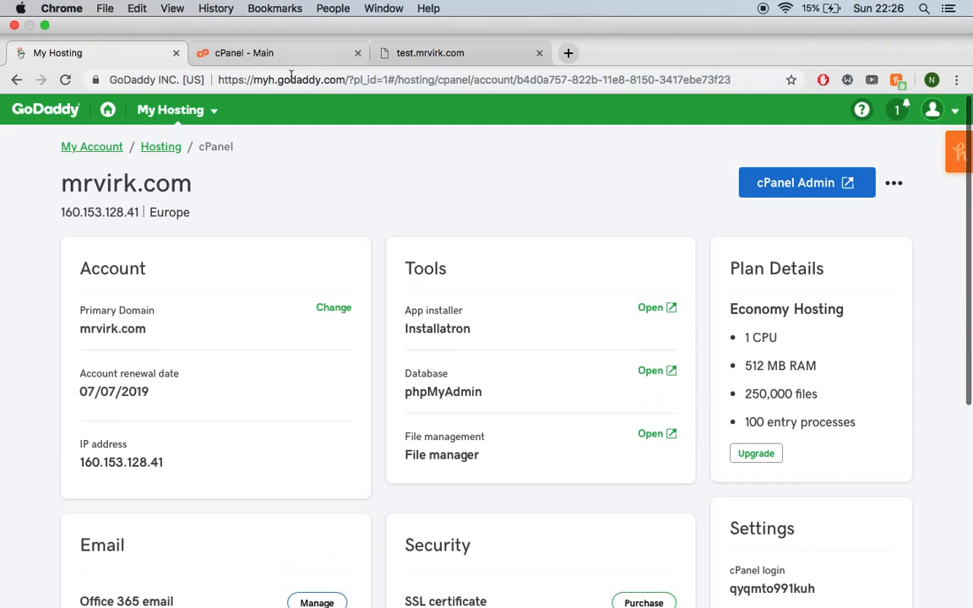
Step: Switch to cPanel for mrvirk.com and open the Subdomains tool in the Domains section
{"action": "left_click", "coordinate": [317, 59]}
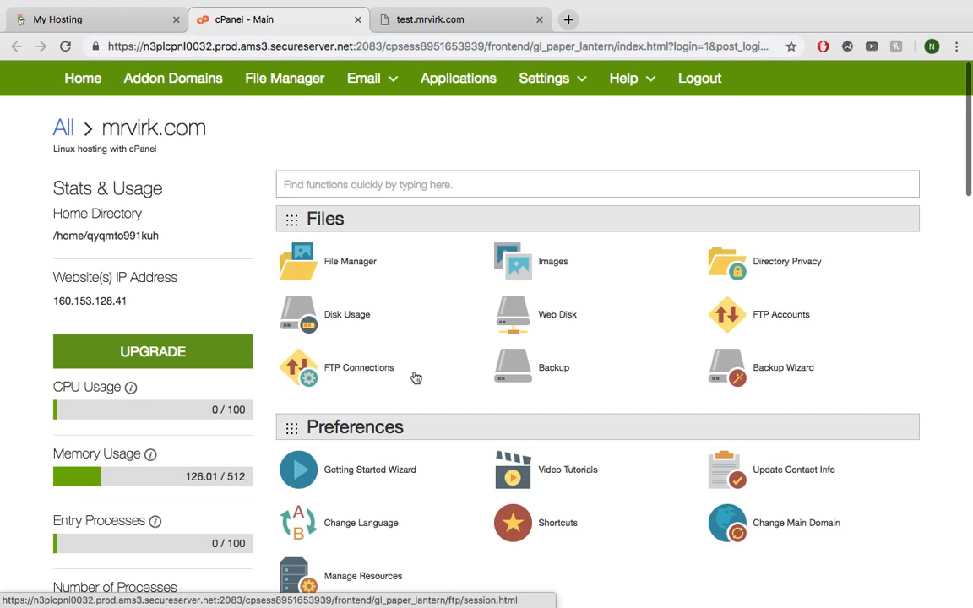
{"action": "scroll", "coordinate": [414, 378], "scroll_direction": "down", "scroll_amount": 6}
{"action": "scroll", "coordinate": [415, 372], "scroll_direction": "down", "scroll_amount": 5}
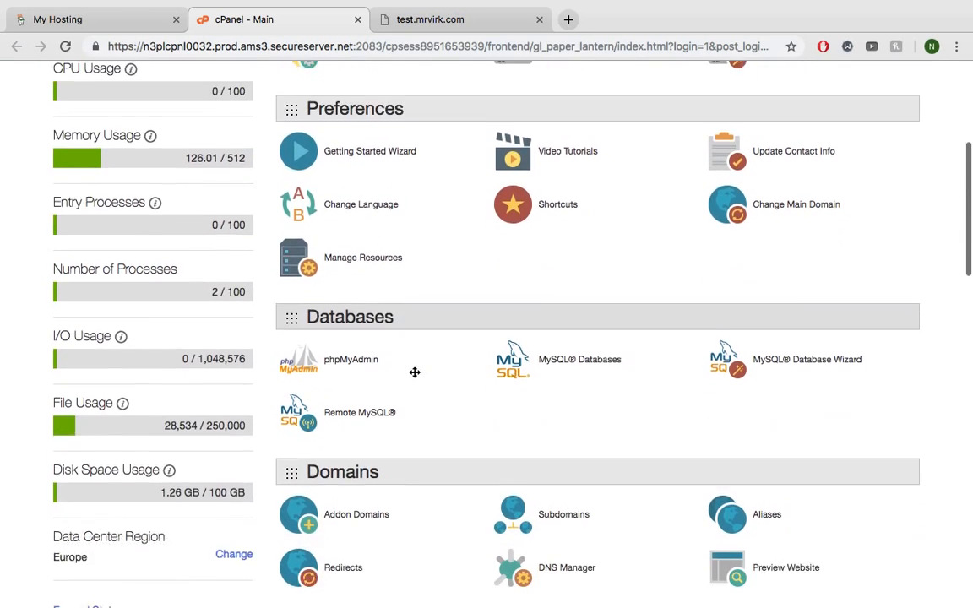
{"action": "scroll", "coordinate": [417, 398], "scroll_direction": "down", "scroll_amount": 2}
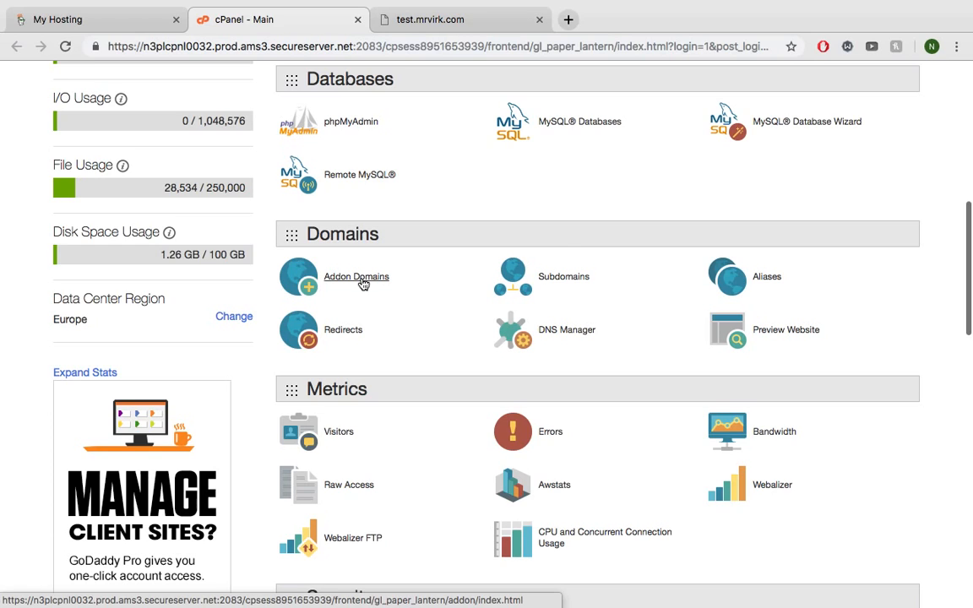
{"action": "left_click", "coordinate": [549, 282]}
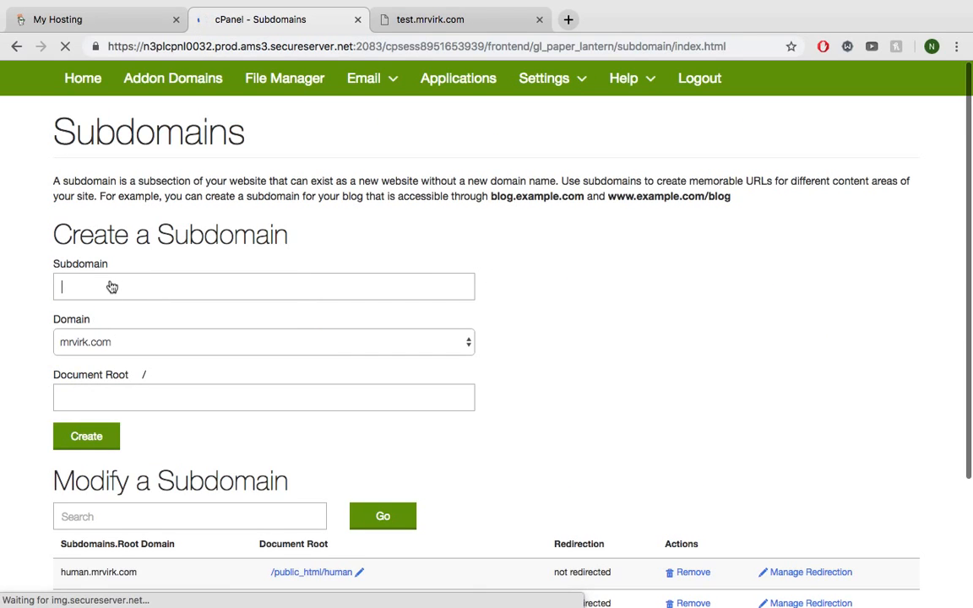
Step: Enter test as the new subdomain of mrvirk.com and let the document root fill in automatically
{"action": "left_click", "coordinate": [101, 293]}
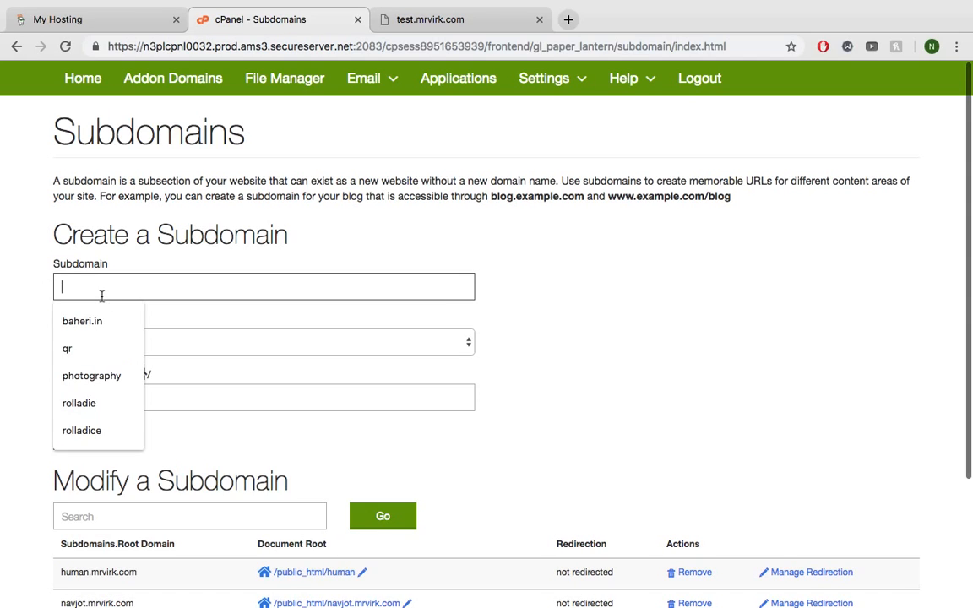
{"action": "type", "text": "test"}
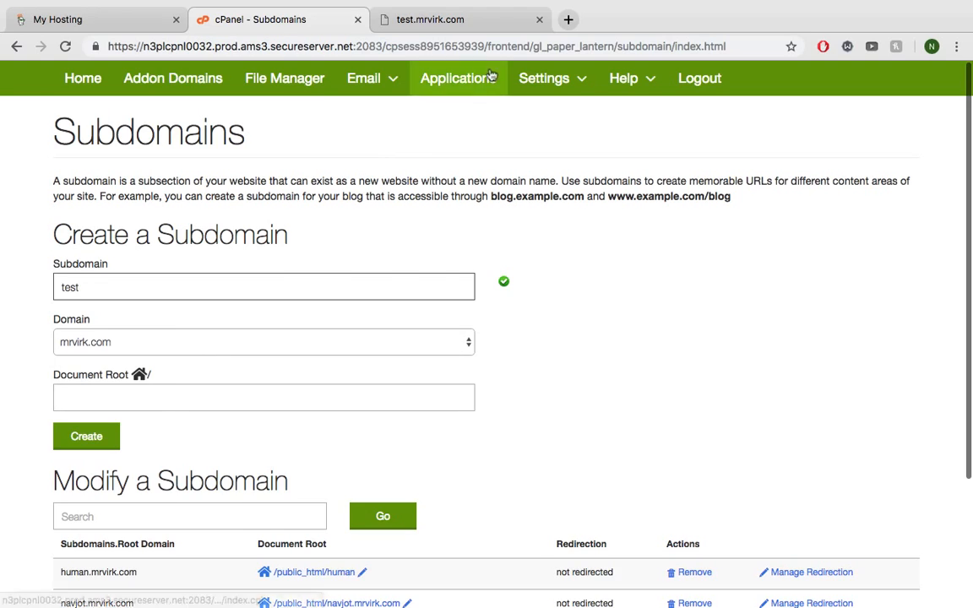
{"action": "left_click", "coordinate": [454, 19]}
{"action": "left_click_drag", "start_coordinate": [145, 46], "coordinate": [222, 51]}
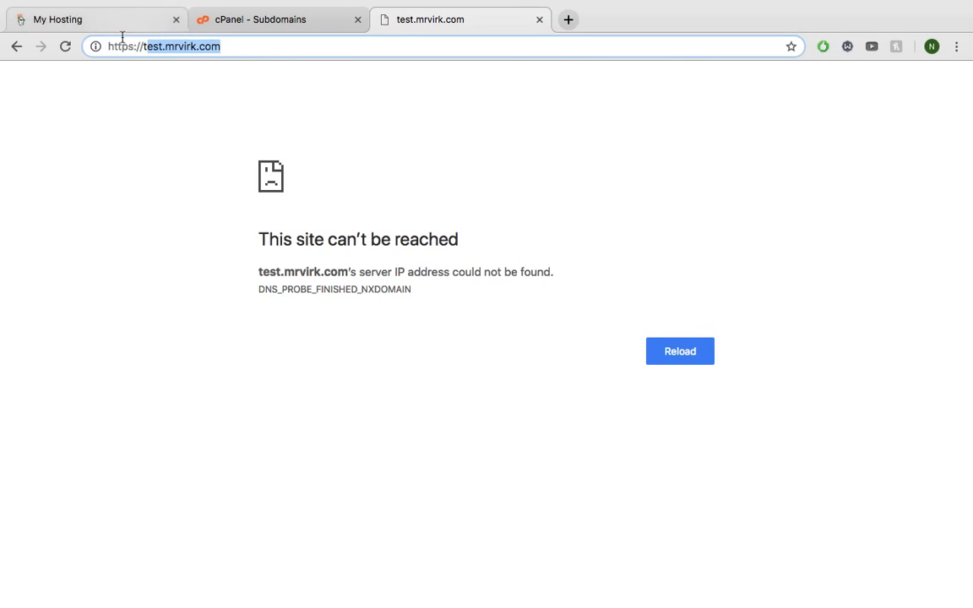
{"action": "left_click", "coordinate": [309, 19]}
{"action": "left_click", "coordinate": [221, 399]}
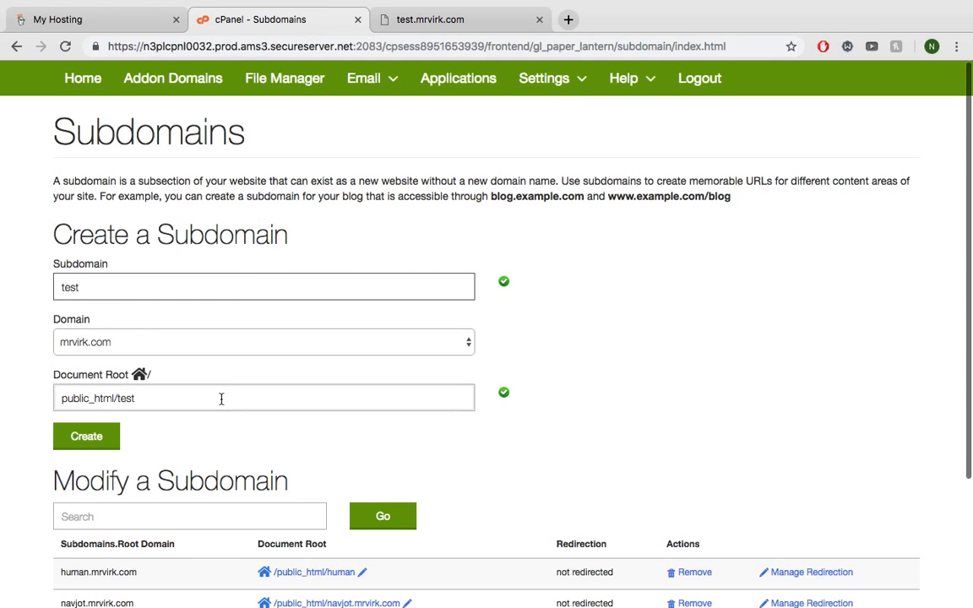
{"action": "left_click", "coordinate": [172, 404]}
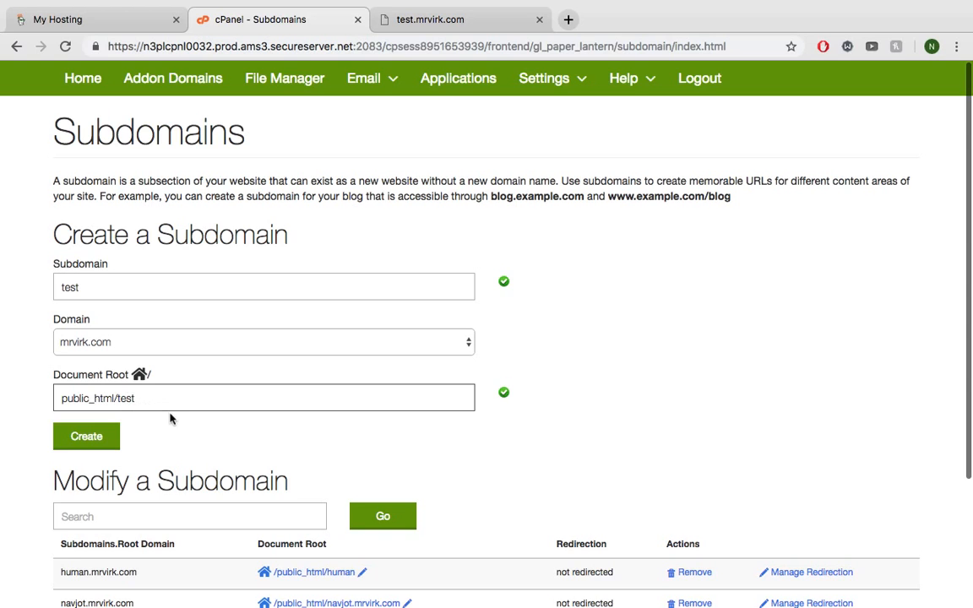
Step: Examine the existing subdomains and their document root folders in the Modify a Subdomain list
{"action": "scroll", "coordinate": [205, 431], "scroll_direction": "down", "scroll_amount": 2}
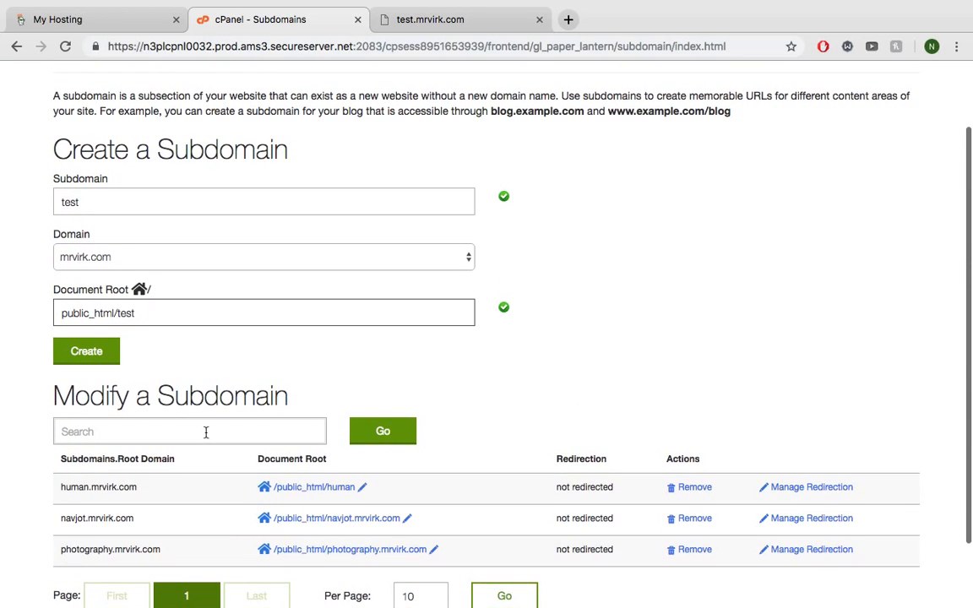
{"action": "scroll", "coordinate": [179, 448], "scroll_direction": "down", "scroll_amount": 2}
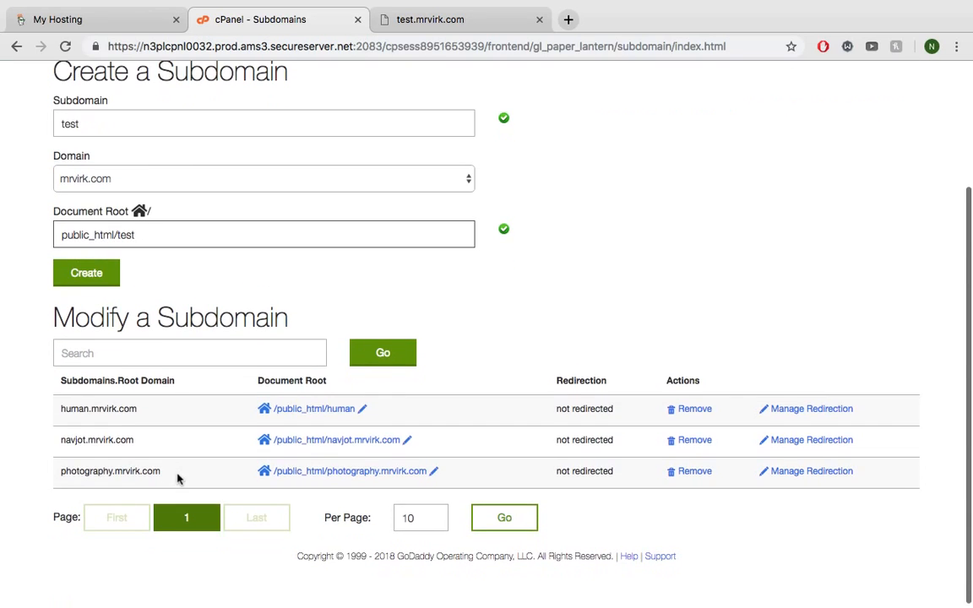
{"action": "left_click_drag", "start_coordinate": [64, 409], "coordinate": [110, 442]}
{"action": "left_click", "coordinate": [141, 414]}
{"action": "left_click", "coordinate": [146, 444]}
{"action": "left_click", "coordinate": [77, 487]}
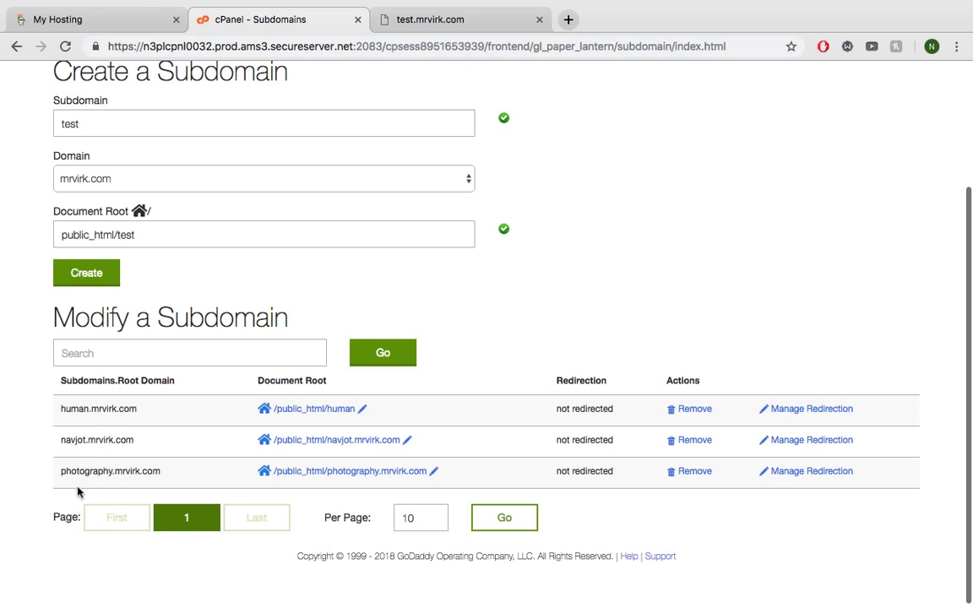
{"action": "left_click_drag", "start_coordinate": [63, 409], "coordinate": [127, 412]}
{"action": "left_click", "coordinate": [128, 414]}
{"action": "scroll", "coordinate": [156, 475], "scroll_direction": "down", "scroll_amount": 1}
{"action": "left_click_drag", "start_coordinate": [52, 467], "coordinate": [159, 468]}
{"action": "left_click", "coordinate": [165, 470]}
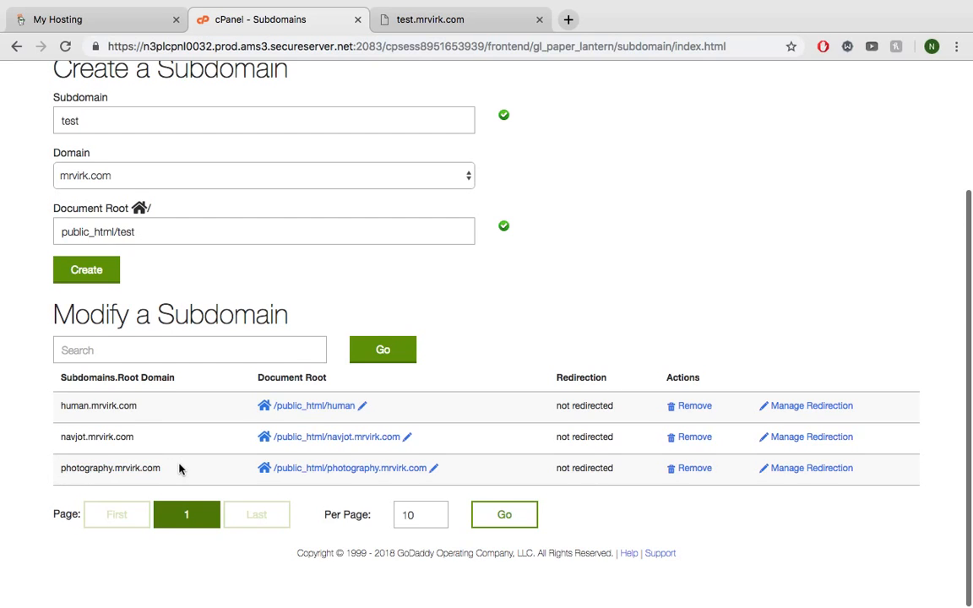
{"action": "scroll", "coordinate": [179, 469], "scroll_direction": "up", "scroll_amount": 1}
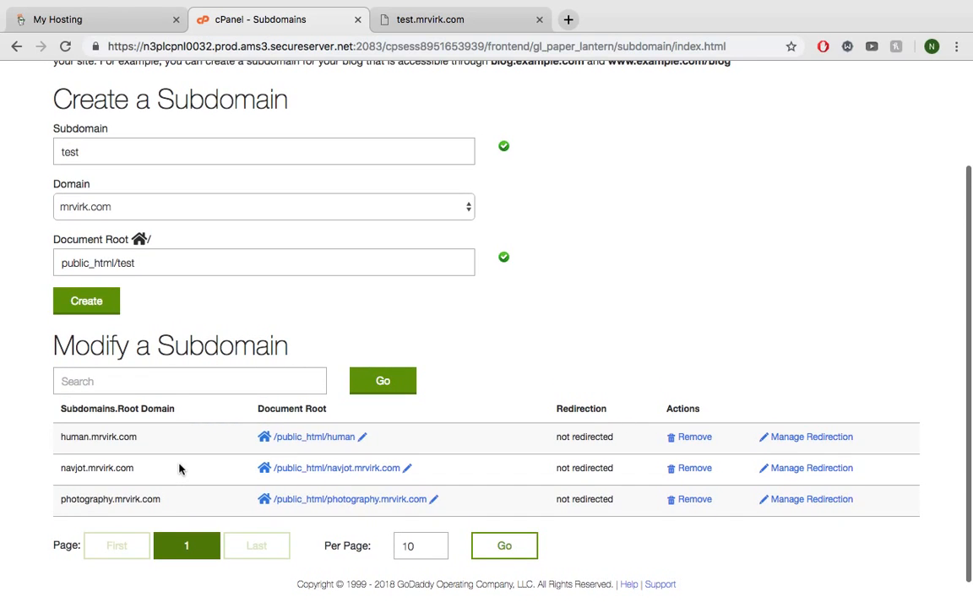
{"action": "scroll", "coordinate": [140, 471], "scroll_direction": "up", "scroll_amount": 4}
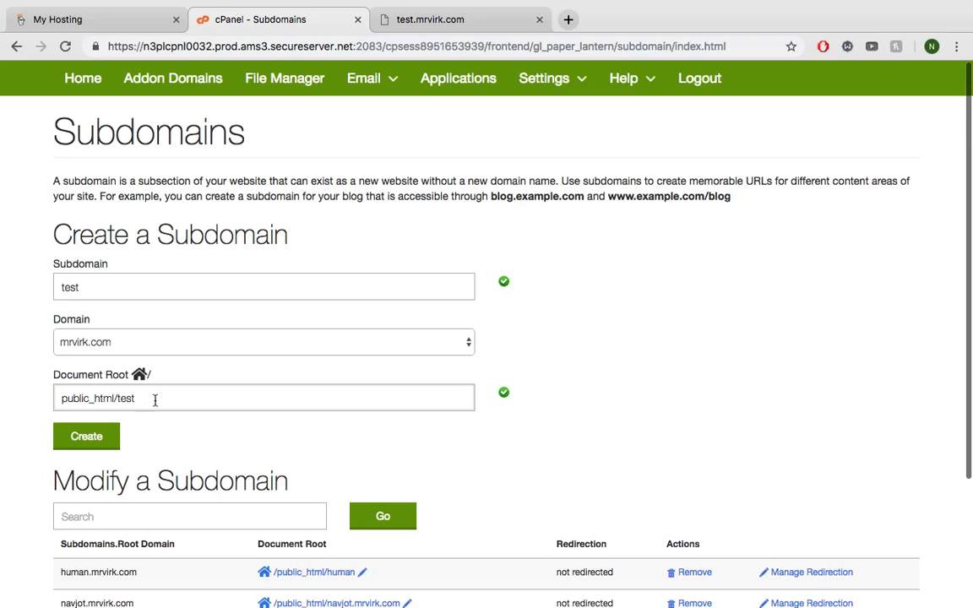
Step: Change the new subdomain's document root to public_html/test.mrvirk.com
{"action": "scroll", "coordinate": [152, 400], "scroll_direction": "down", "scroll_amount": 1}
{"action": "left_click", "coordinate": [159, 402]}
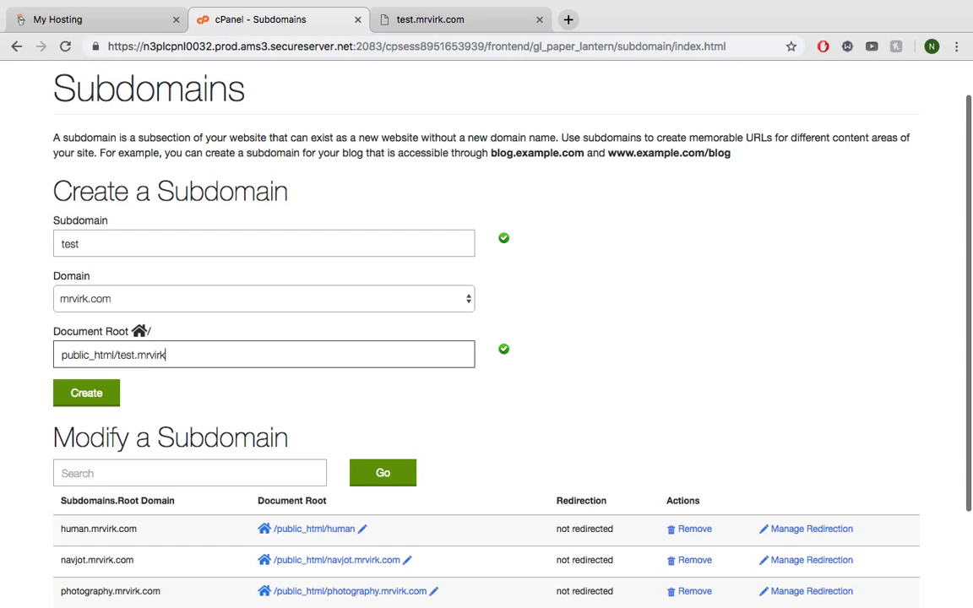
{"action": "type", "text": "com"}
Step: Examine the folder parts of the new document root path and compare them with the existing subdomains' folders
{"action": "left_click", "coordinate": [202, 374]}
{"action": "left_click_drag", "start_coordinate": [196, 361], "coordinate": [117, 355]}
{"action": "left_click", "coordinate": [74, 356]}
{"action": "left_click", "coordinate": [100, 358]}
{"action": "left_click", "coordinate": [113, 354]}
{"action": "left_click_drag", "start_coordinate": [118, 354], "coordinate": [53, 348]}
{"action": "left_click", "coordinate": [92, 358]}
{"action": "mouse_move", "coordinate": [119, 357]}
{"action": "left_mouse_down"}
{"action": "mouse_move", "coordinate": [195, 351]}
{"action": "mouse_move", "coordinate": [119, 355]}
{"action": "left_mouse_up"}
{"action": "left_click", "coordinate": [194, 352]}
{"action": "left_click", "coordinate": [127, 355]}
{"action": "scroll", "coordinate": [177, 366], "scroll_direction": "down", "scroll_amount": 3}
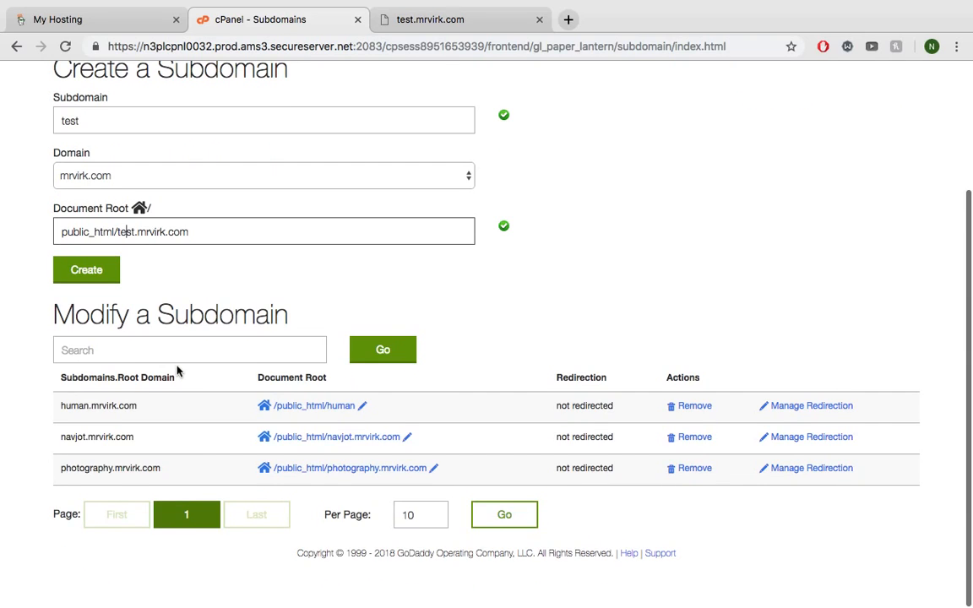
{"action": "scroll", "coordinate": [177, 288], "scroll_direction": "up", "scroll_amount": 2}
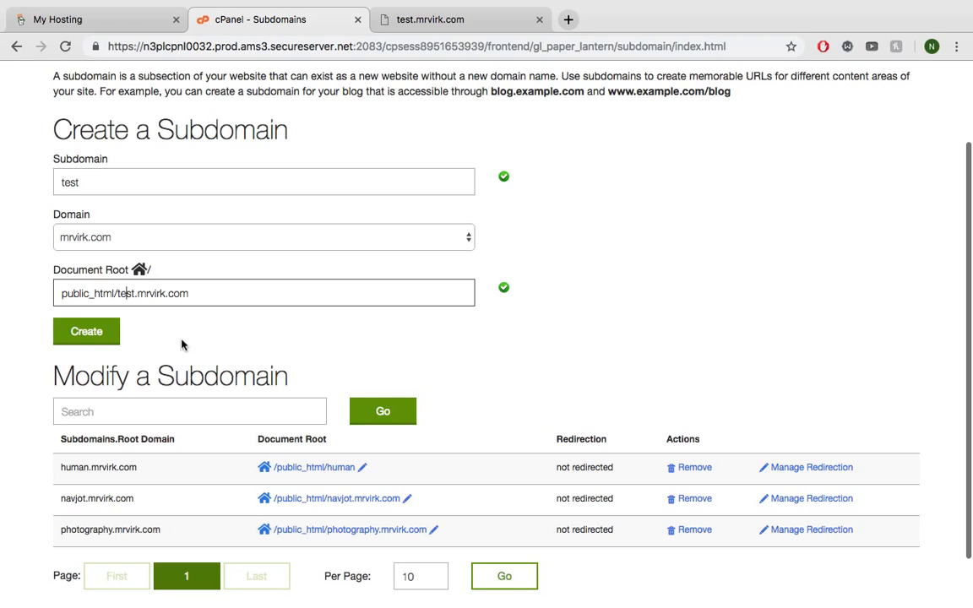
Step: Create the test.mrvirk.com subdomain and return to the Subdomains page
{"action": "left_click", "coordinate": [86, 332]}
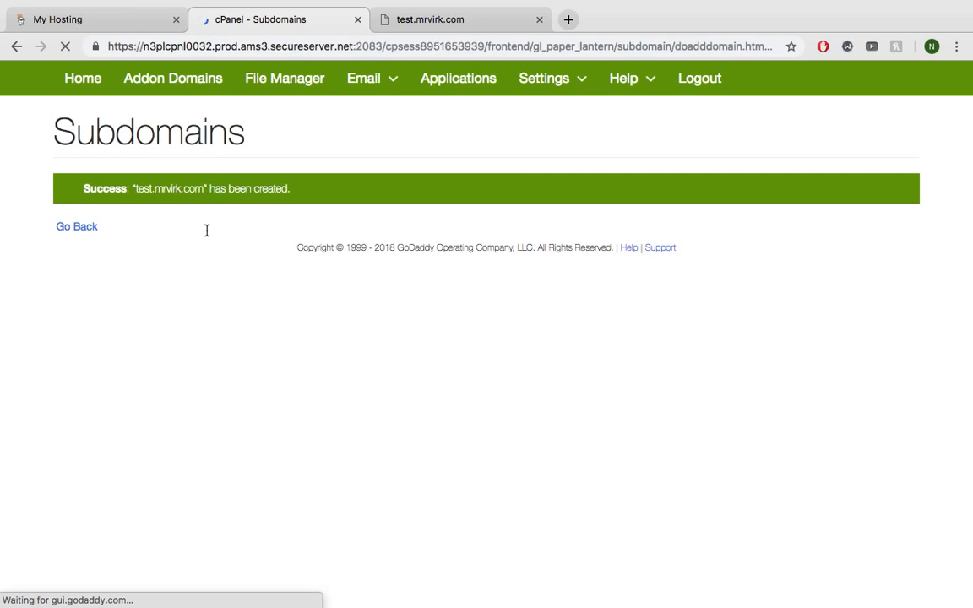
{"action": "left_click_drag", "start_coordinate": [134, 188], "coordinate": [184, 188]}
{"action": "left_click", "coordinate": [74, 226]}
{"action": "left_click", "coordinate": [74, 226]}
{"action": "left_click", "coordinate": [442, 19]}
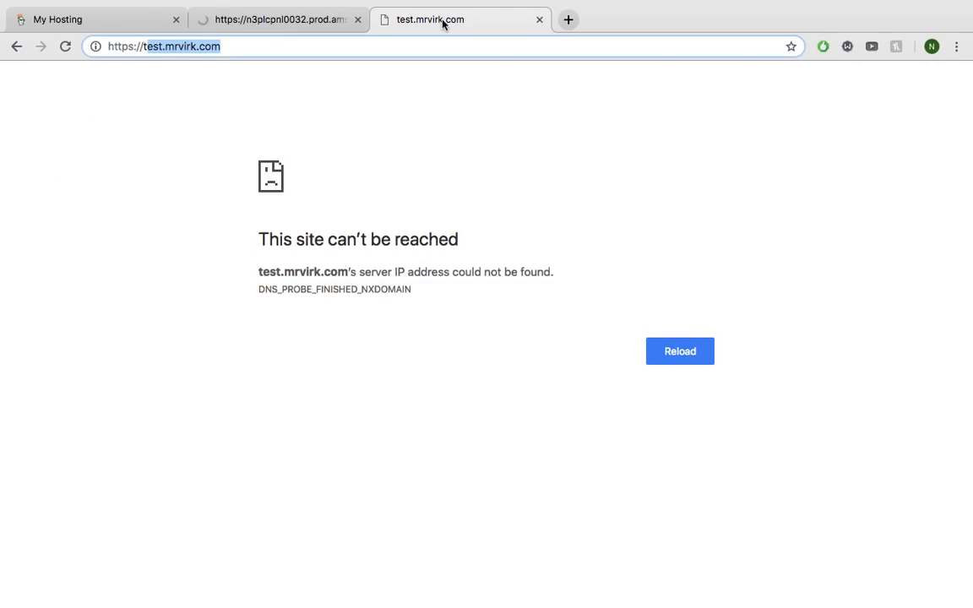
{"action": "left_click", "coordinate": [423, 160]}
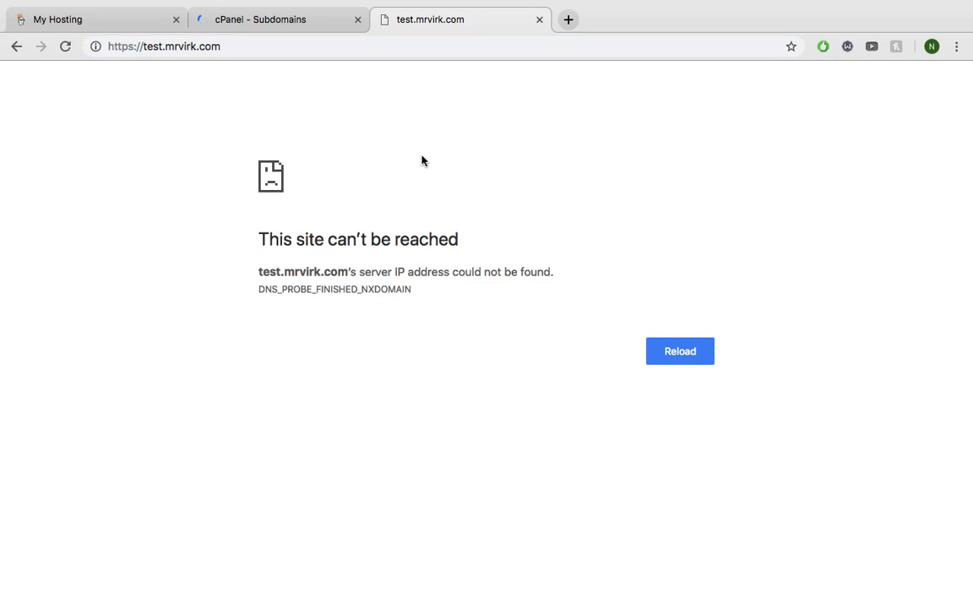
{"action": "left_click", "coordinate": [133, 47]}
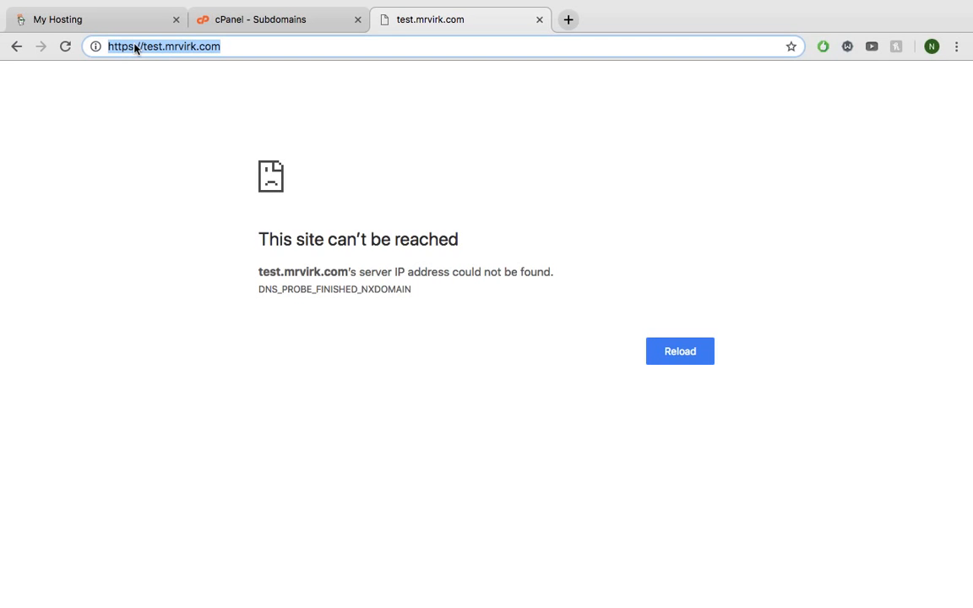
{"action": "left_click", "coordinate": [132, 46]}
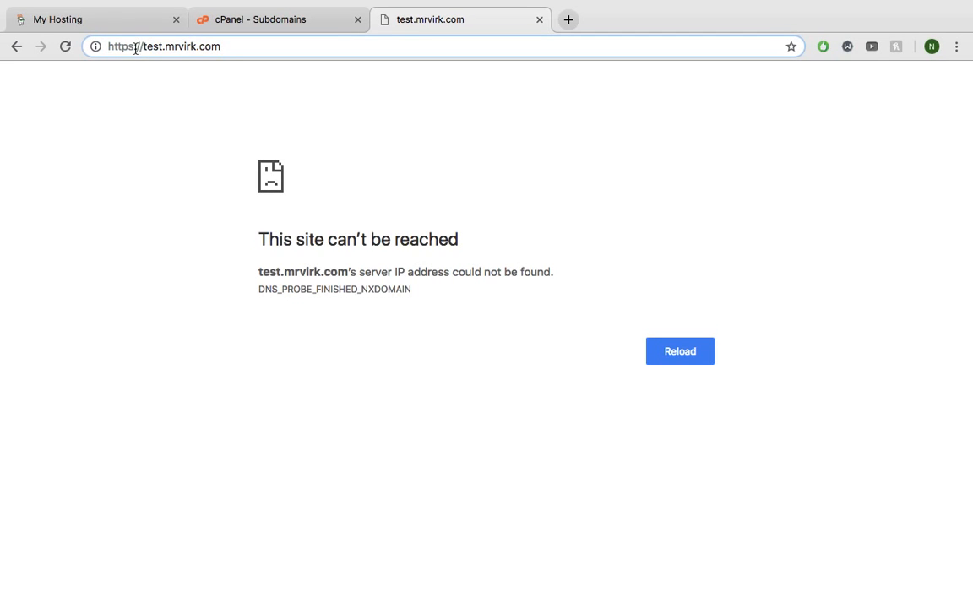
{"action": "key", "text": "BackSpace"}
{"action": "key", "text": "Return"}
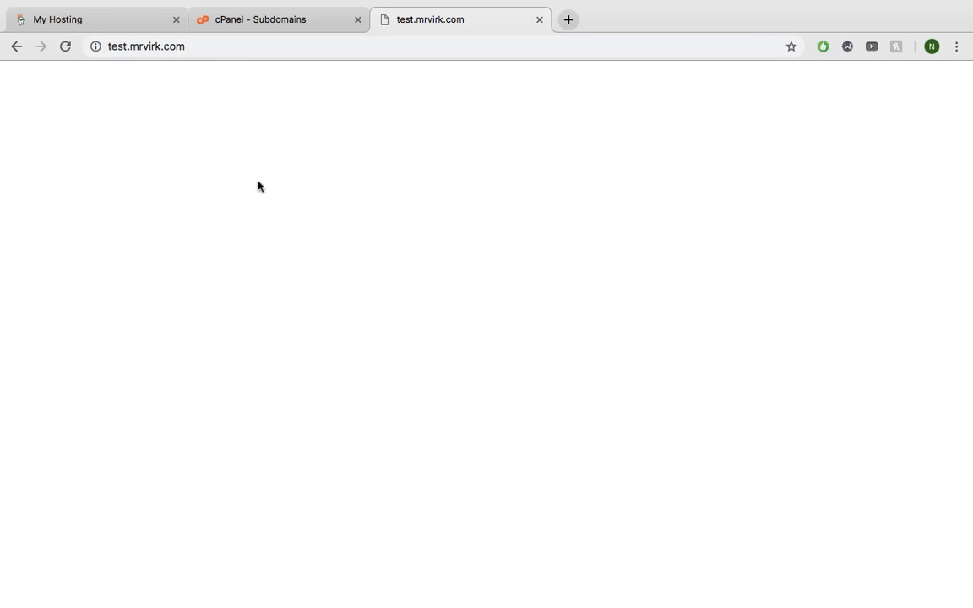
{"action": "left_click", "coordinate": [130, 45]}
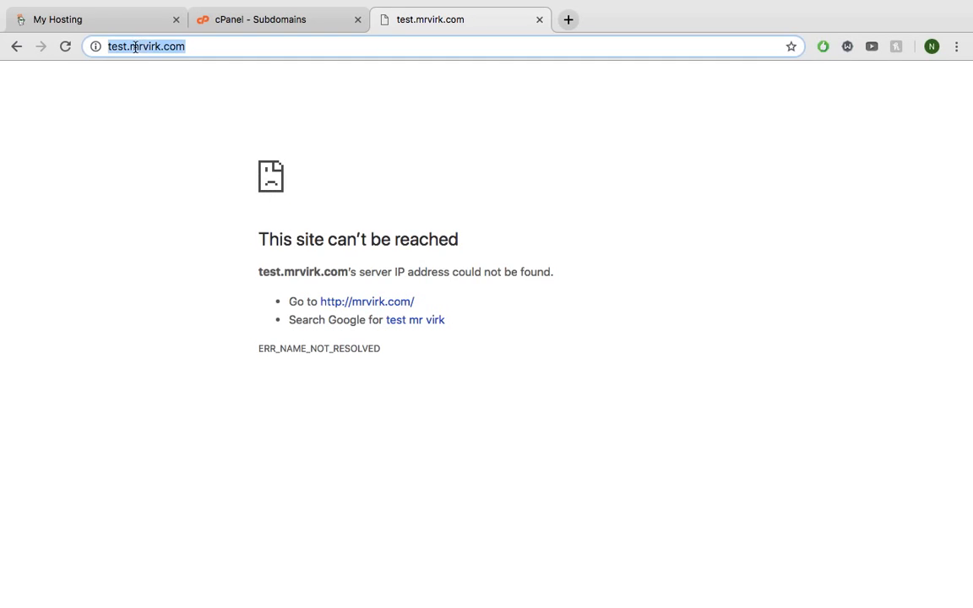
{"action": "key", "text": "Return"}
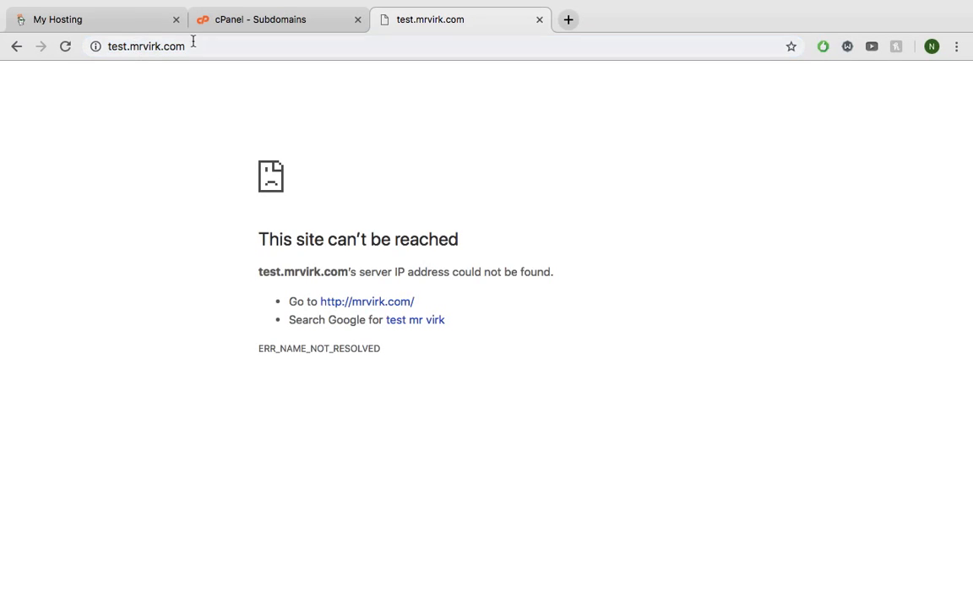
Step: Return from the Subdomains page to the cPanel home page
{"action": "left_click", "coordinate": [247, 20]}
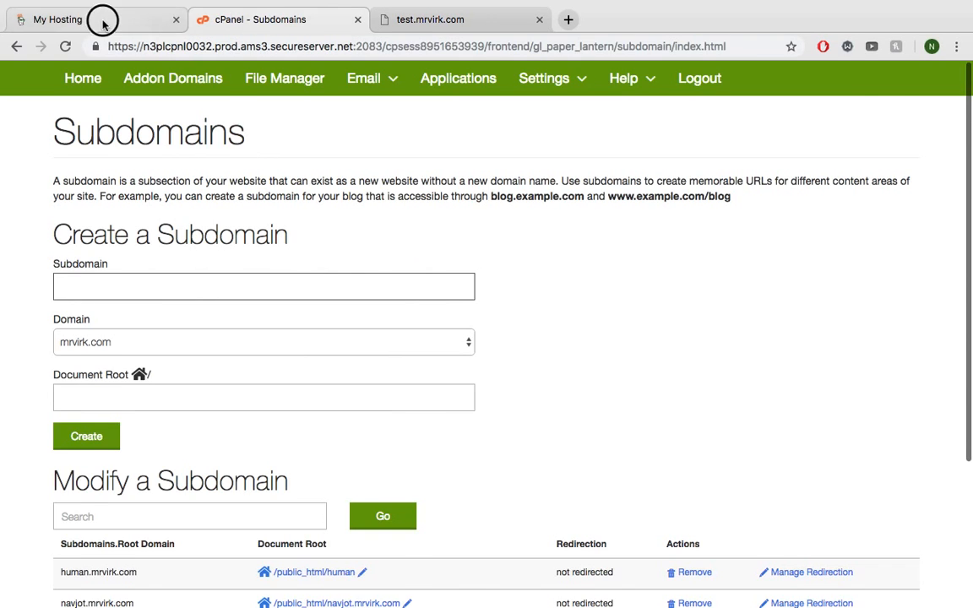
{"action": "left_click", "coordinate": [76, 18]}
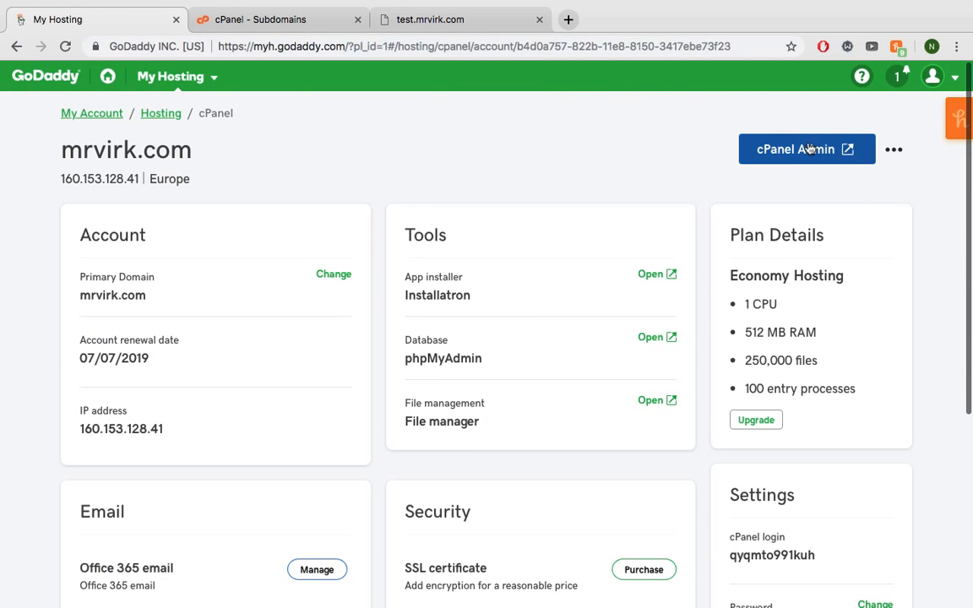
{"action": "left_click", "coordinate": [253, 20]}
{"action": "scroll", "coordinate": [235, 198], "scroll_direction": "up", "scroll_amount": 2}
{"action": "left_click", "coordinate": [75, 88]}
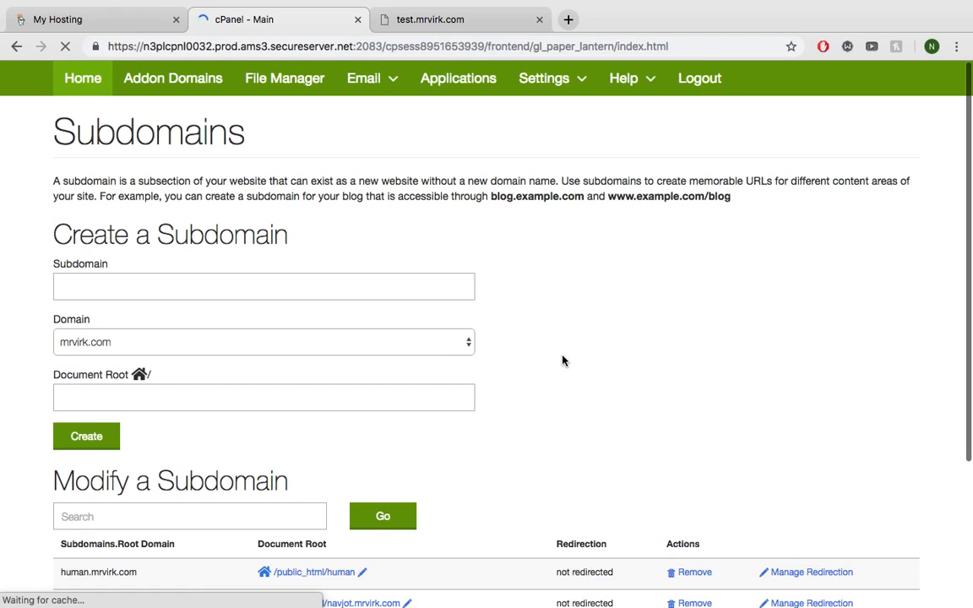
Step: Open the cPanel File Manager at the Web Root (public_html/www) directory
{"action": "scroll", "coordinate": [469, 271], "scroll_direction": "down", "scroll_amount": 3}
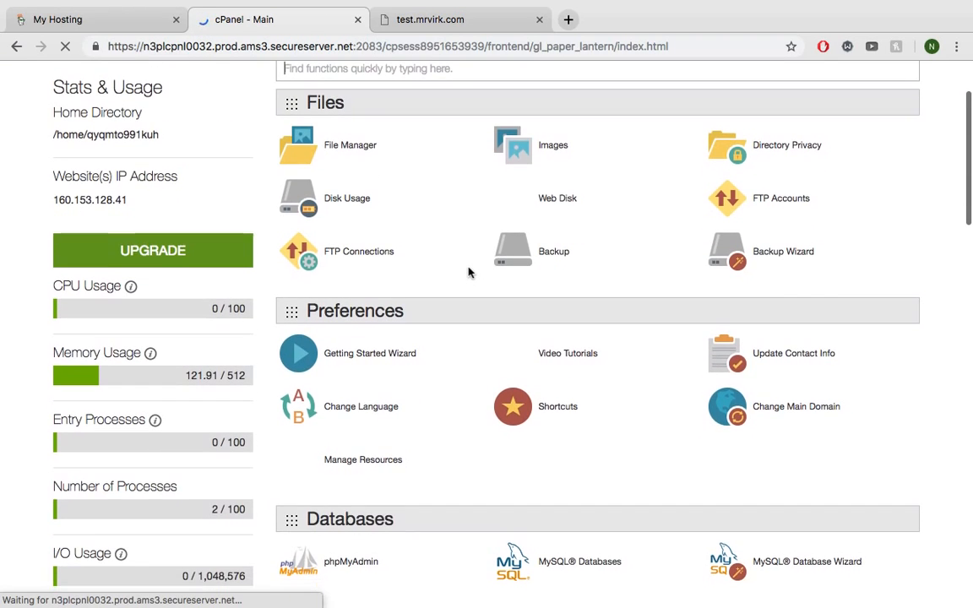
{"action": "scroll", "coordinate": [634, 519], "scroll_direction": "down", "scroll_amount": 5}
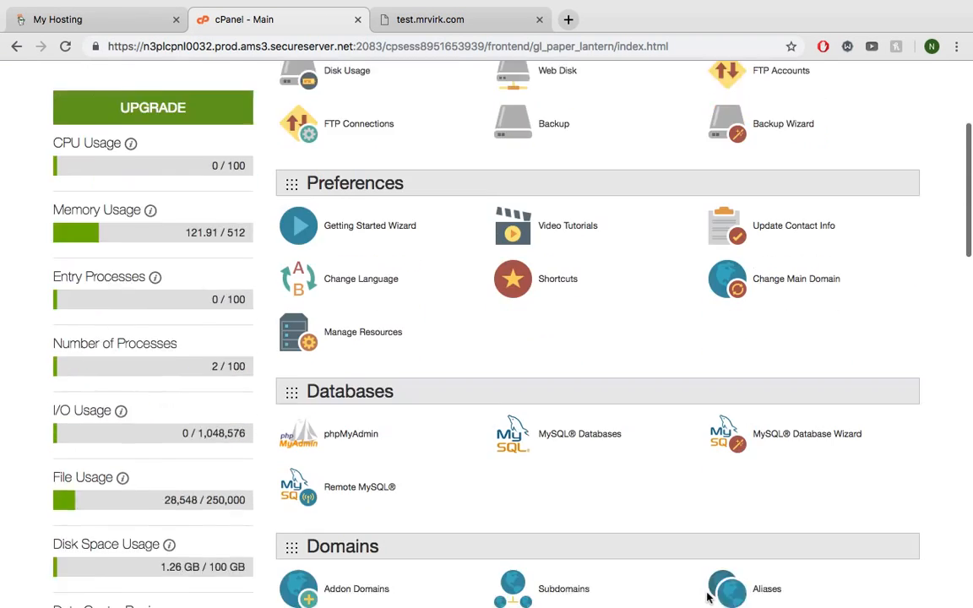
{"action": "scroll", "coordinate": [707, 597], "scroll_direction": "down", "scroll_amount": 1}
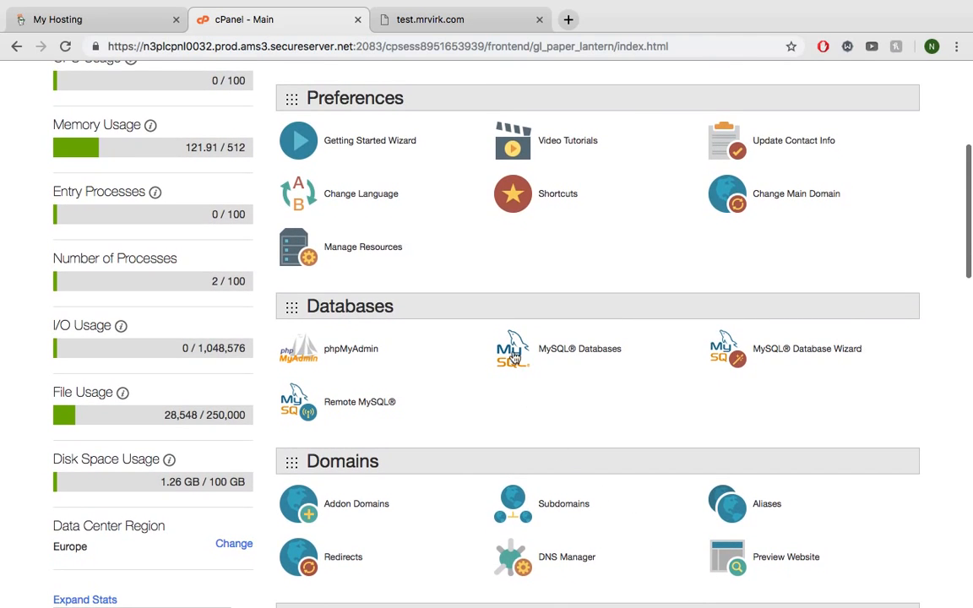
{"action": "scroll", "coordinate": [514, 357], "scroll_direction": "down", "scroll_amount": 3}
{"action": "scroll", "coordinate": [513, 352], "scroll_direction": "up", "scroll_amount": 11}
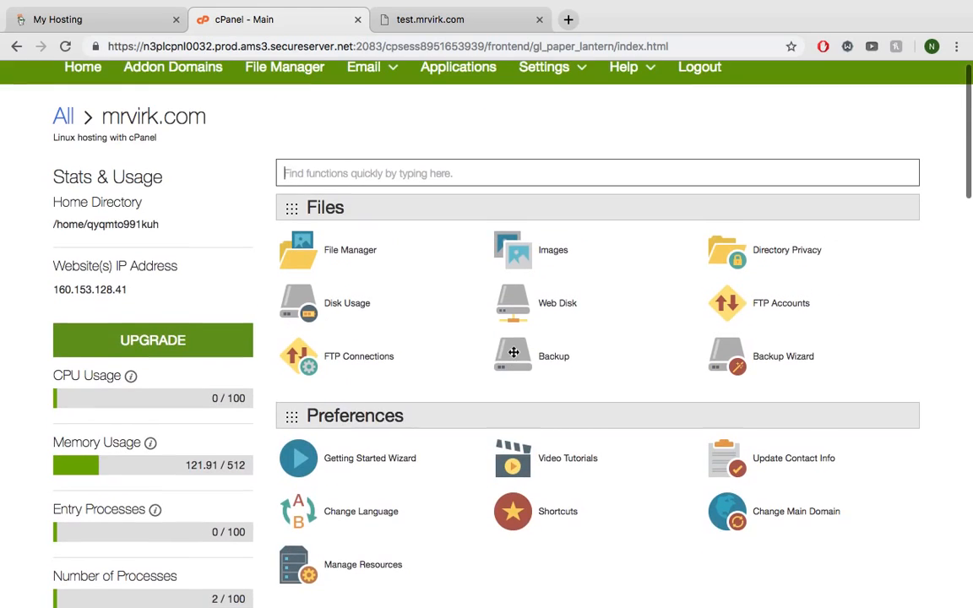
{"action": "left_click", "coordinate": [342, 261]}
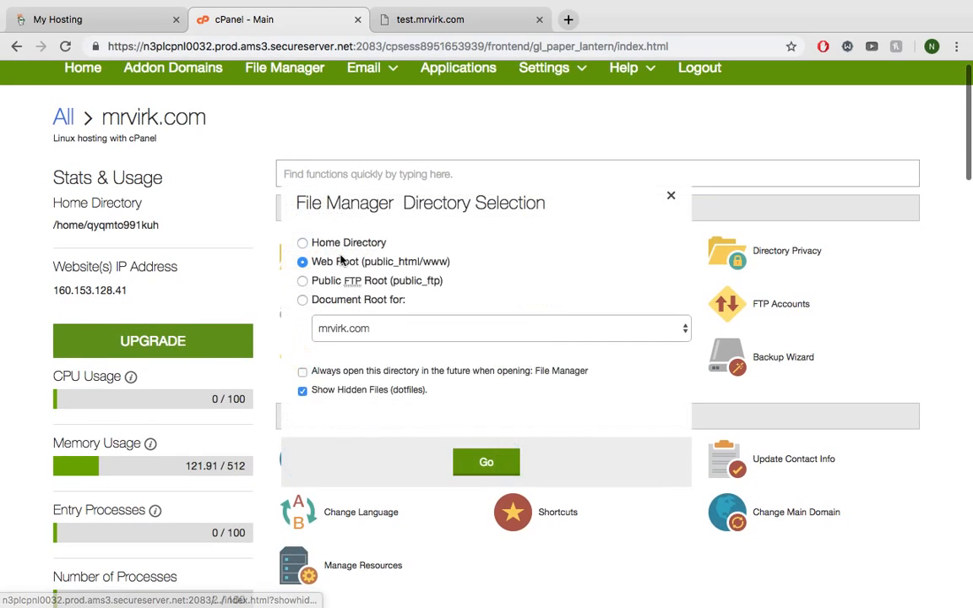
{"action": "left_click", "coordinate": [488, 462]}
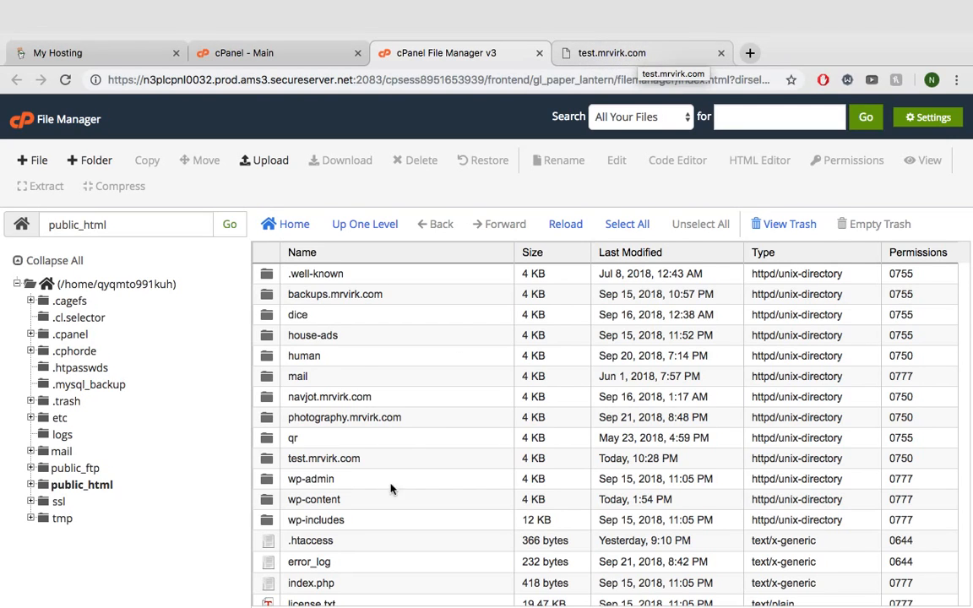
Step: Create a new file named index.html inside the public_html/test.mrvirk.com folder
{"action": "scroll", "coordinate": [390, 508], "scroll_direction": "down", "scroll_amount": 3}
{"action": "double_click", "coordinate": [278, 364]}
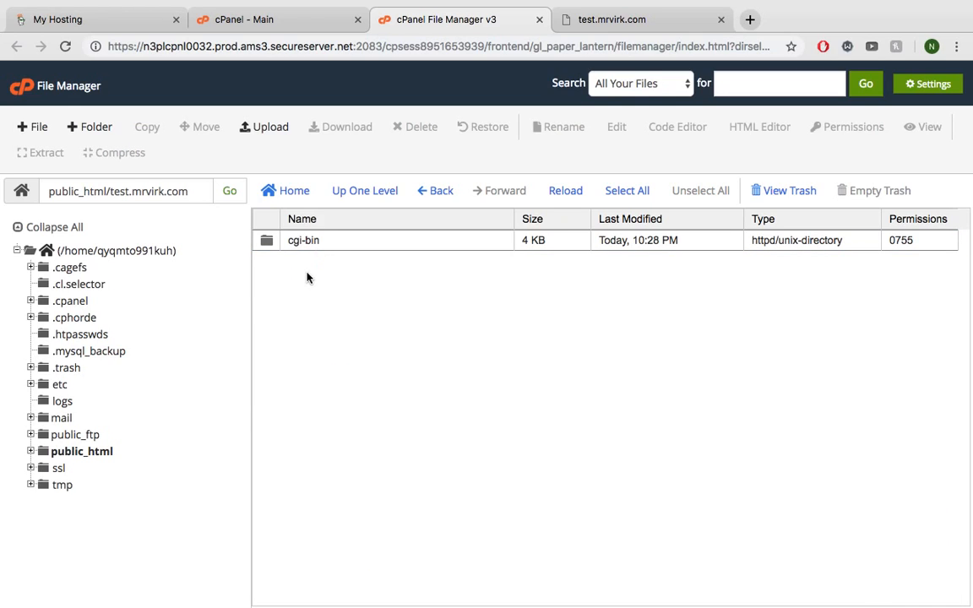
{"action": "right_click", "coordinate": [307, 276]}
{"action": "left_click", "coordinate": [270, 272]}
{"action": "left_click", "coordinate": [35, 130]}
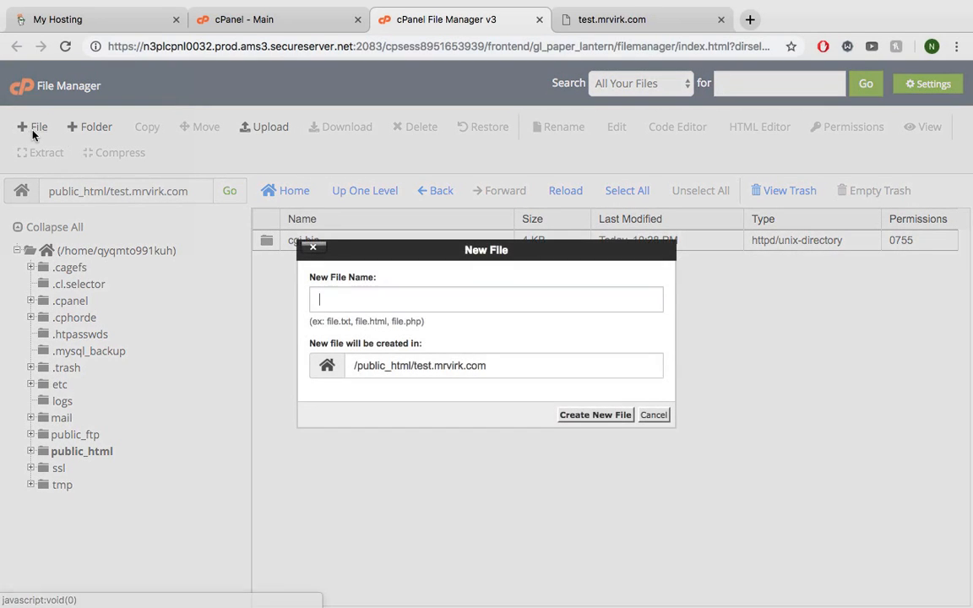
{"action": "type", "text": "index.html"}
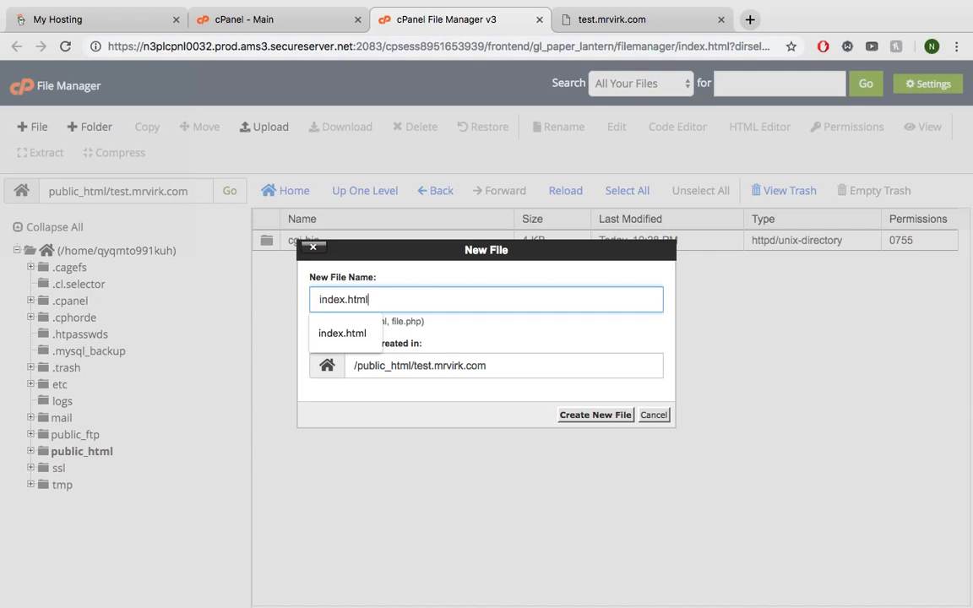
{"action": "left_click", "coordinate": [473, 408]}
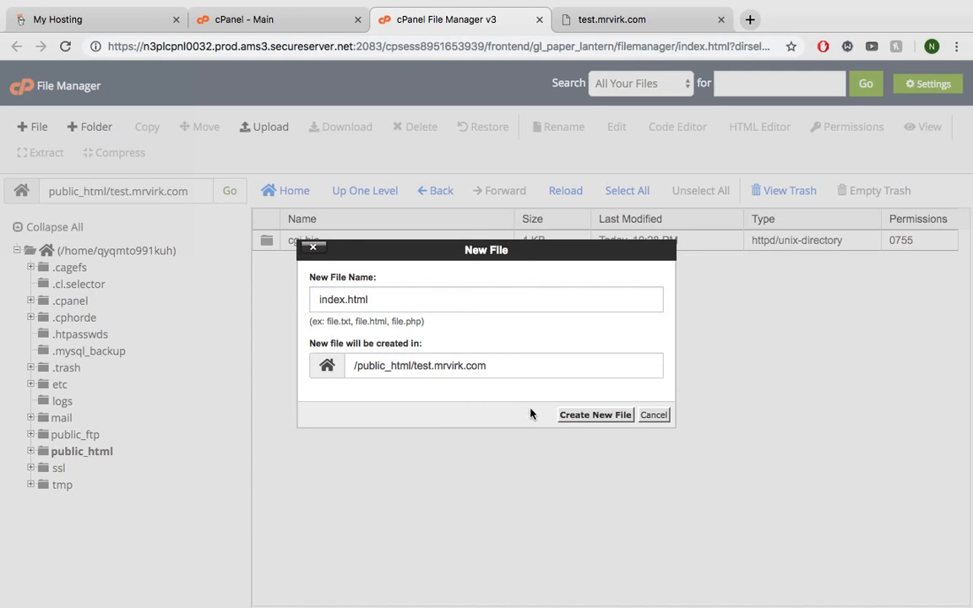
{"action": "left_click", "coordinate": [577, 418]}
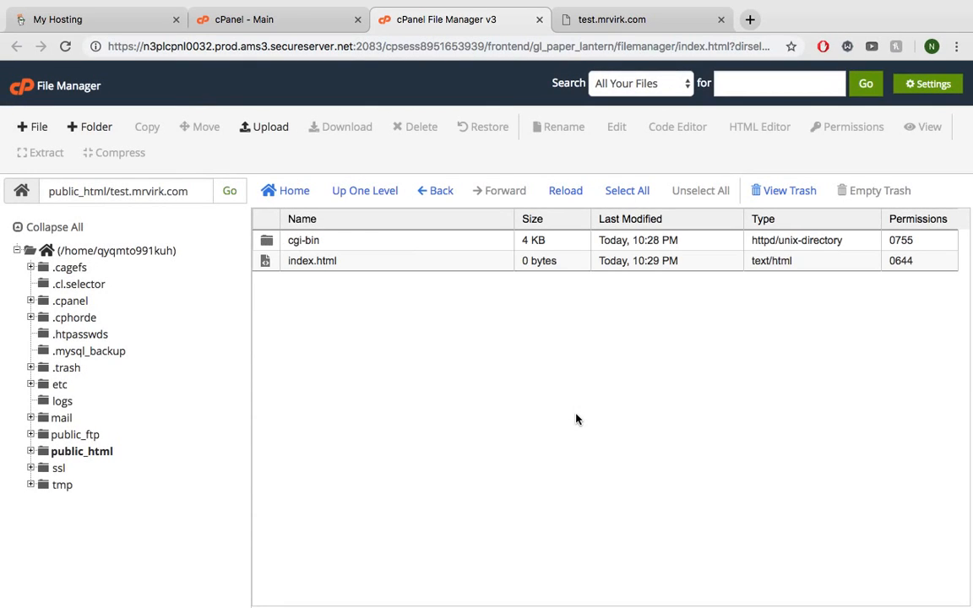
Step: Write <p>Welcome to the tutorial</p> into index.html with the Code Editor and save the changes
{"action": "left_click", "coordinate": [272, 256]}
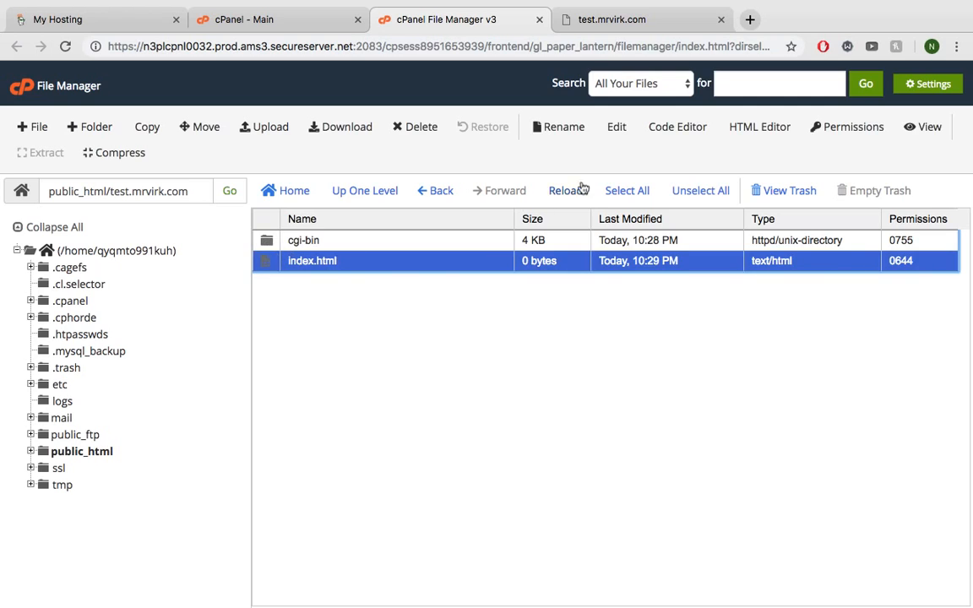
{"action": "left_click", "coordinate": [680, 127]}
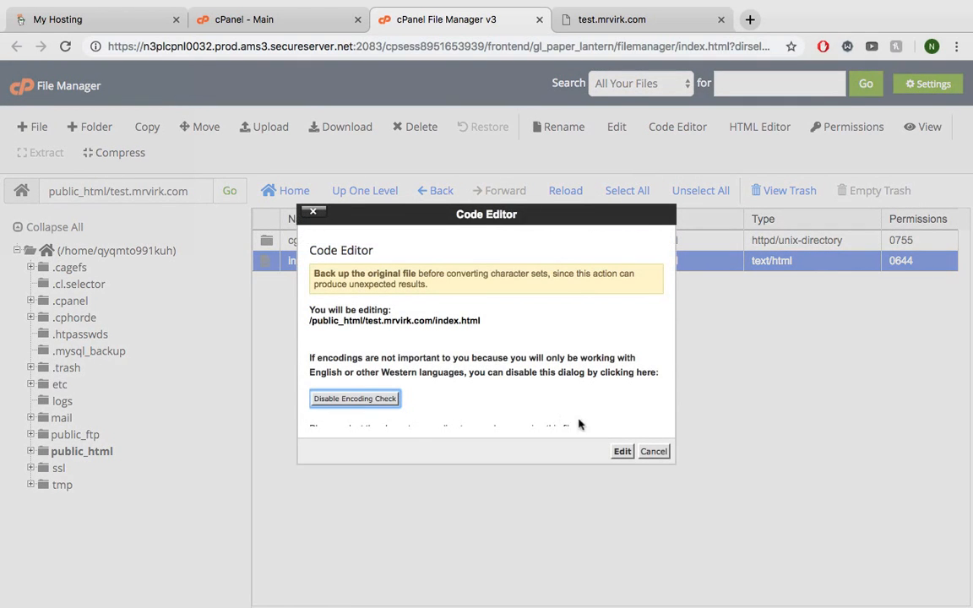
{"action": "left_click", "coordinate": [621, 452]}
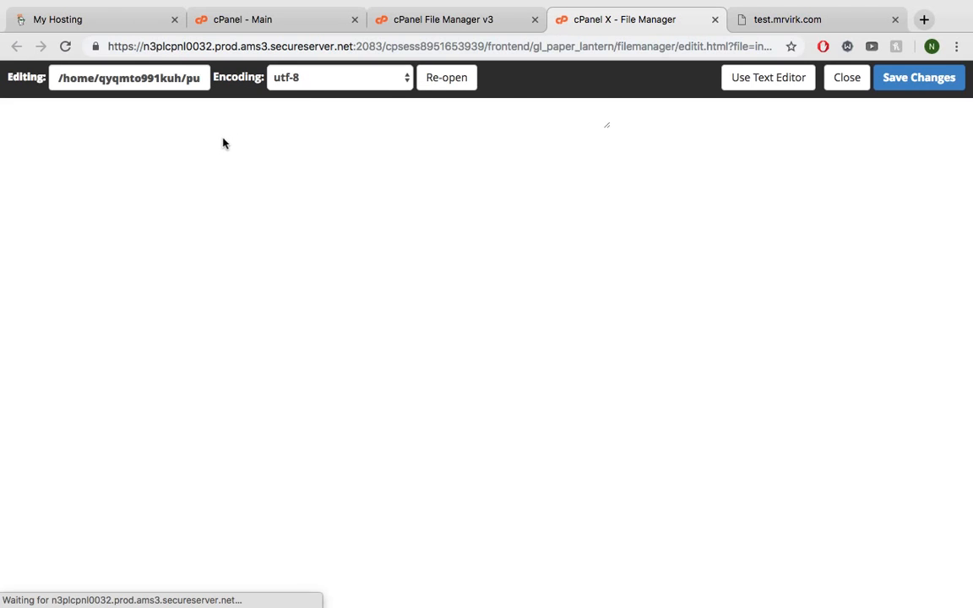
{"action": "type", "text": "<"}
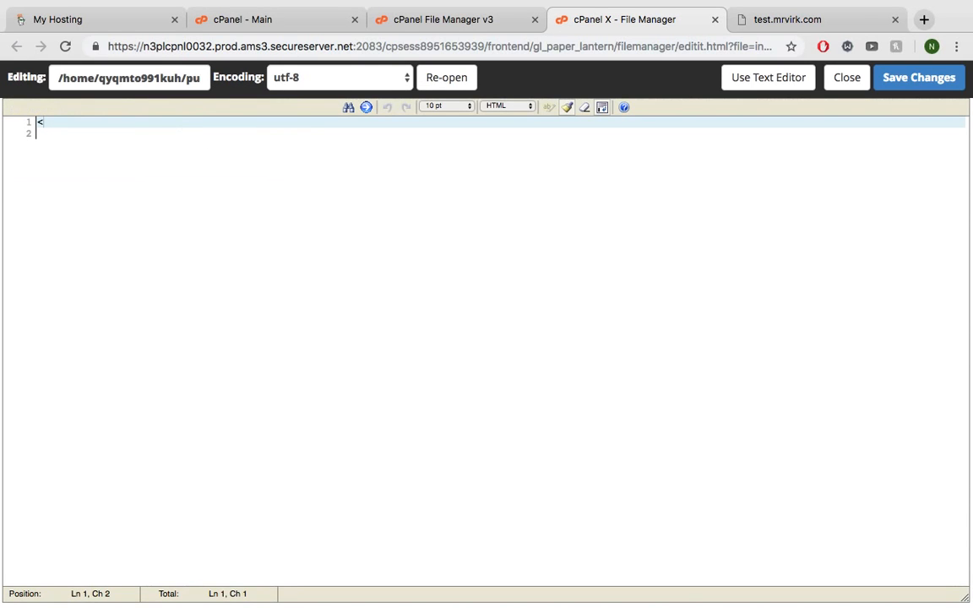
{"action": "type", "text": "p>Welcome to the "}
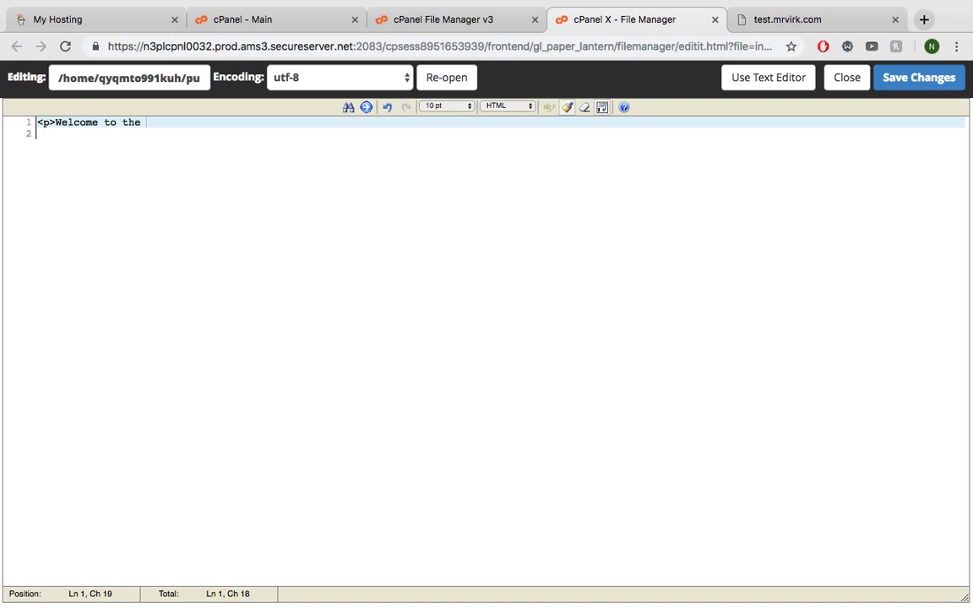
{"action": "type", "text": "tutorial</p>"}
{"action": "left_click", "coordinate": [918, 77]}
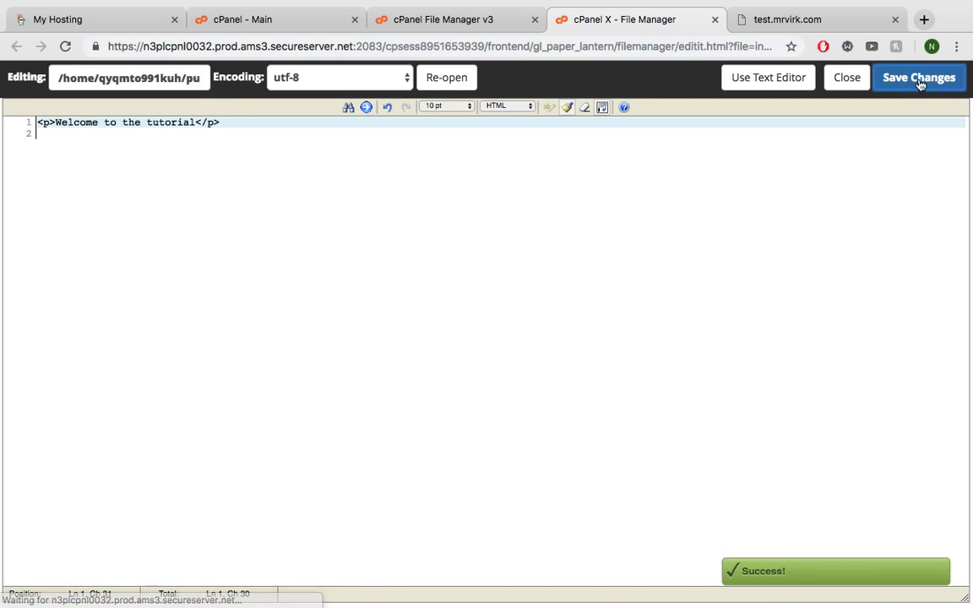
Step: Reload the already open test.mrvirk.com page to check for the new content
{"action": "left_click", "coordinate": [773, 28]}
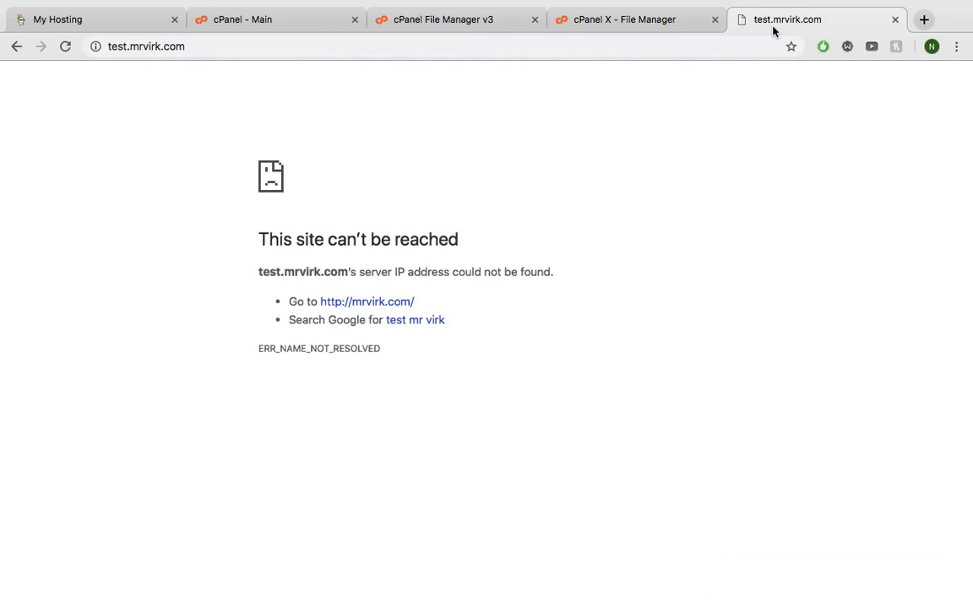
{"action": "key", "text": "super+r"}
{"action": "key", "text": "super+r"}
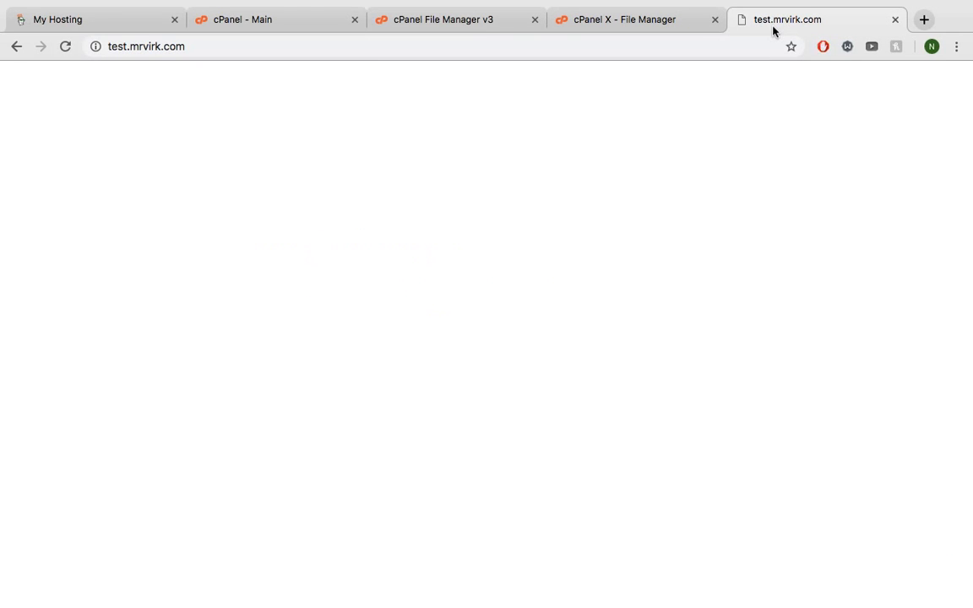
Step: Copy the test.mrvirk.com address and load it in a new incognito window
{"action": "left_click", "coordinate": [257, 49]}
{"action": "key", "text": "super+c"}
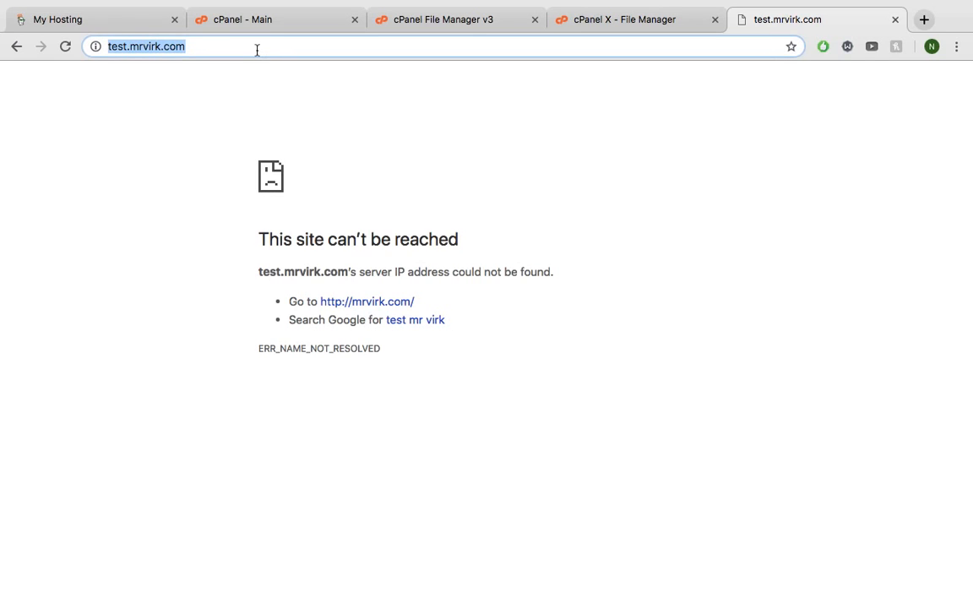
{"action": "key", "text": "super+shift+n"}
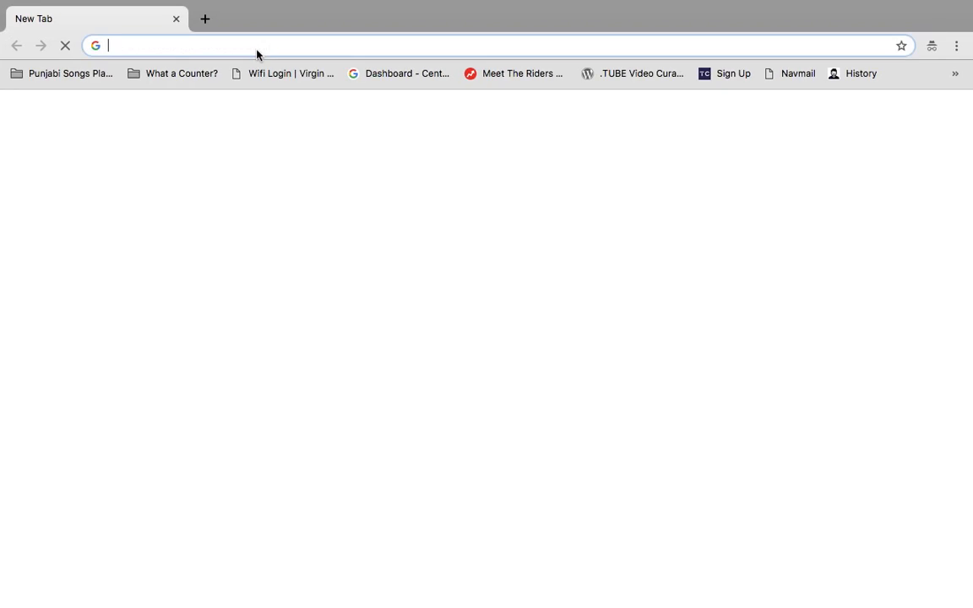
{"action": "key", "text": "super+v"}
{"action": "key", "text": "Return"}
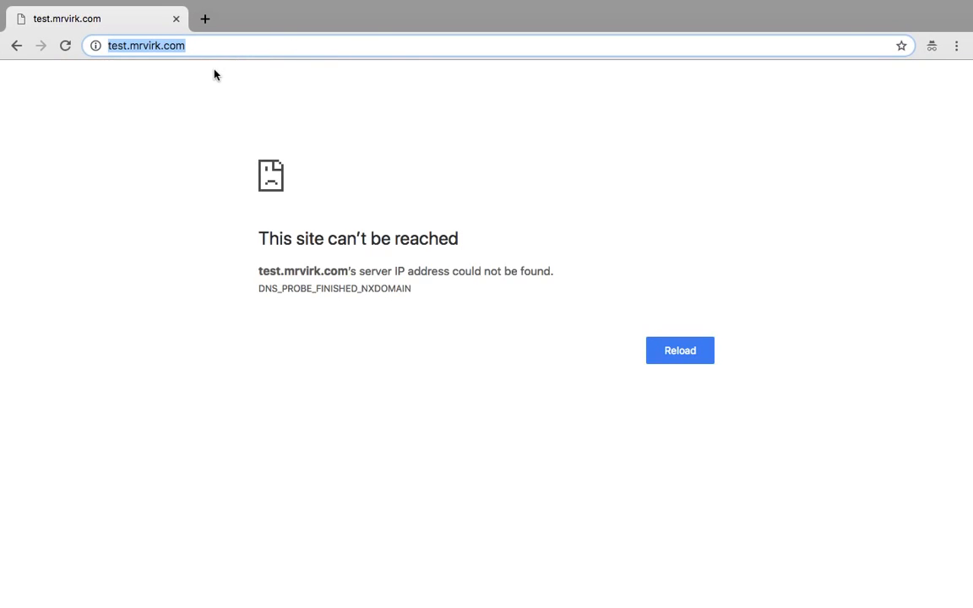
{"action": "key", "text": "Return"}
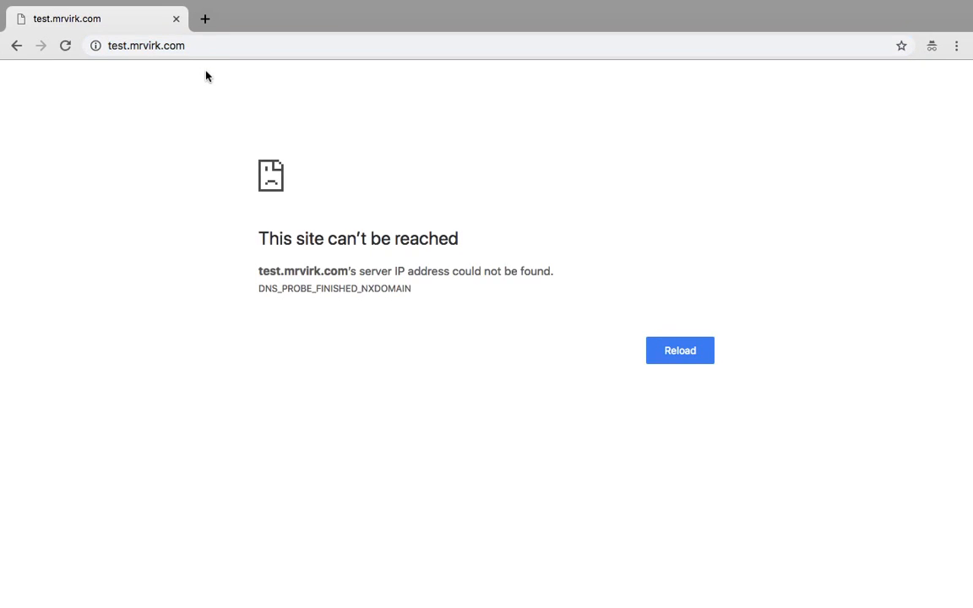
Step: Keep reloading test.mrvirk.com in the incognito window until the page content loads
{"action": "key", "text": "super+r"}
{"action": "key", "text": "super+r"}
{"action": "key", "text": "super+r"}
{"action": "key", "text": "super+r"}
{"action": "key", "text": "super+r"}
{"action": "key", "text": "super+r"}
{"action": "key", "text": "super+r"}
{"action": "key", "text": "super+r"}
{"action": "key", "text": "super+r"}
{"action": "key", "text": "super+r"}
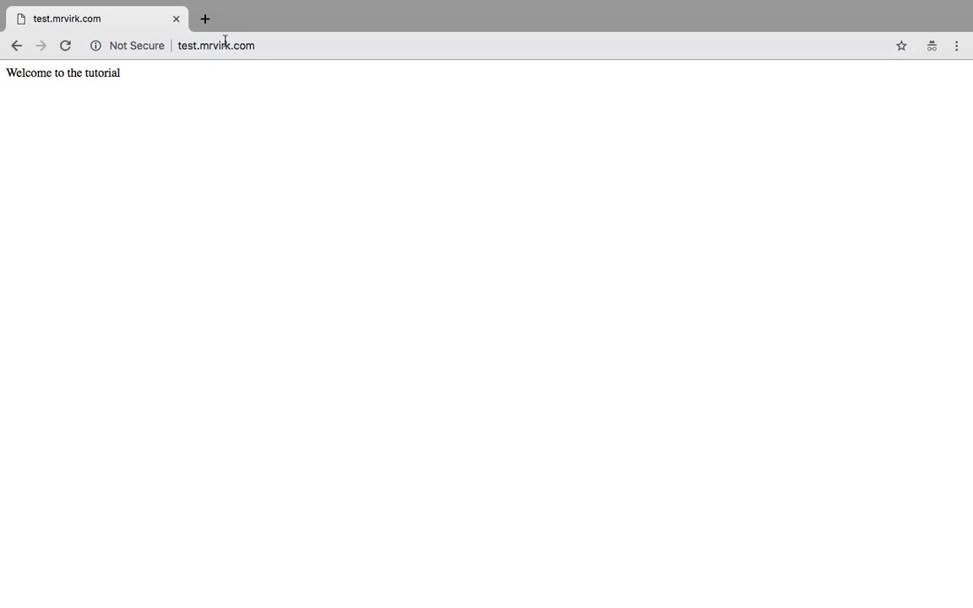
Step: Examine the subdomain's address and the welcome text on the loaded page
{"action": "left_click_drag", "start_coordinate": [182, 49], "coordinate": [275, 42]}
{"action": "left_click", "coordinate": [245, 122]}
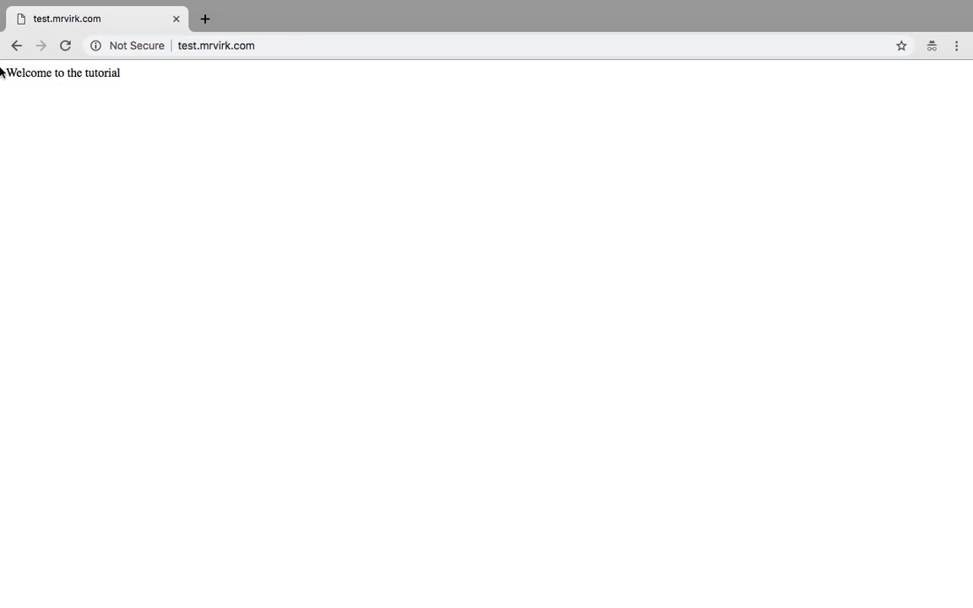
{"action": "left_click_drag", "start_coordinate": [14, 73], "coordinate": [126, 87]}
{"action": "left_click", "coordinate": [118, 82]}
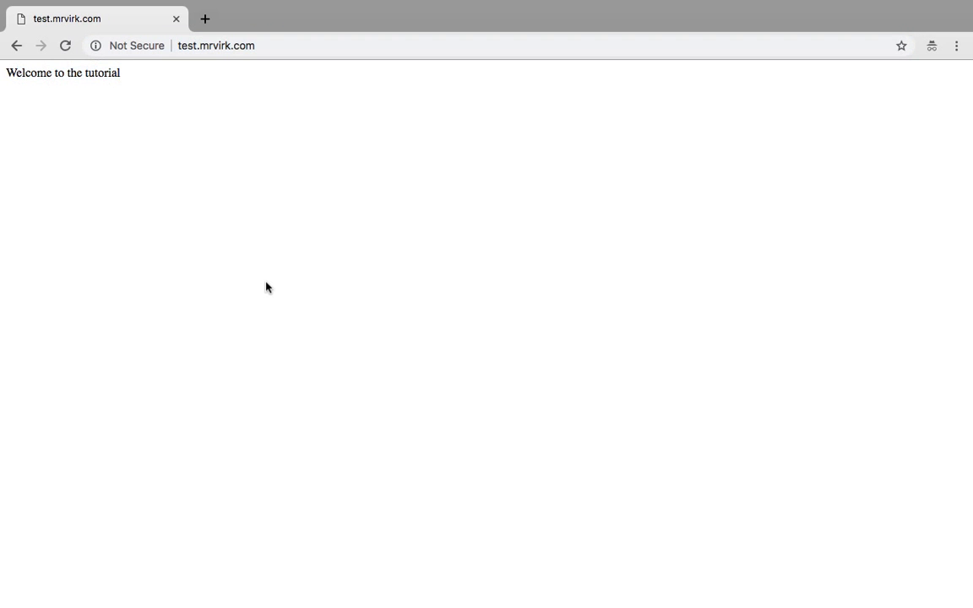